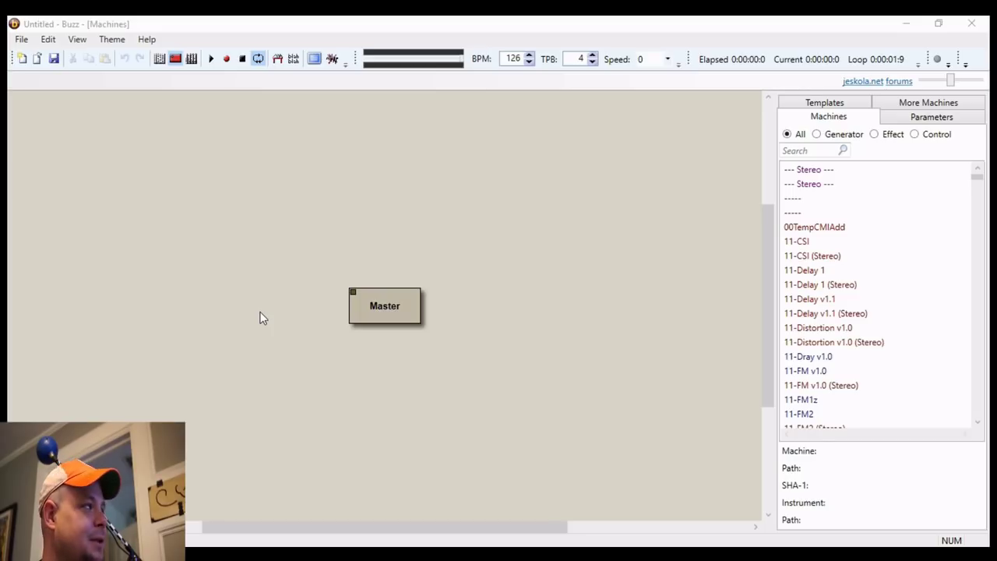
# Add a 7900s Pearl Drum machine via a 'pear' search and open its pattern 00.
pyautogui.rightClick(438, 225)
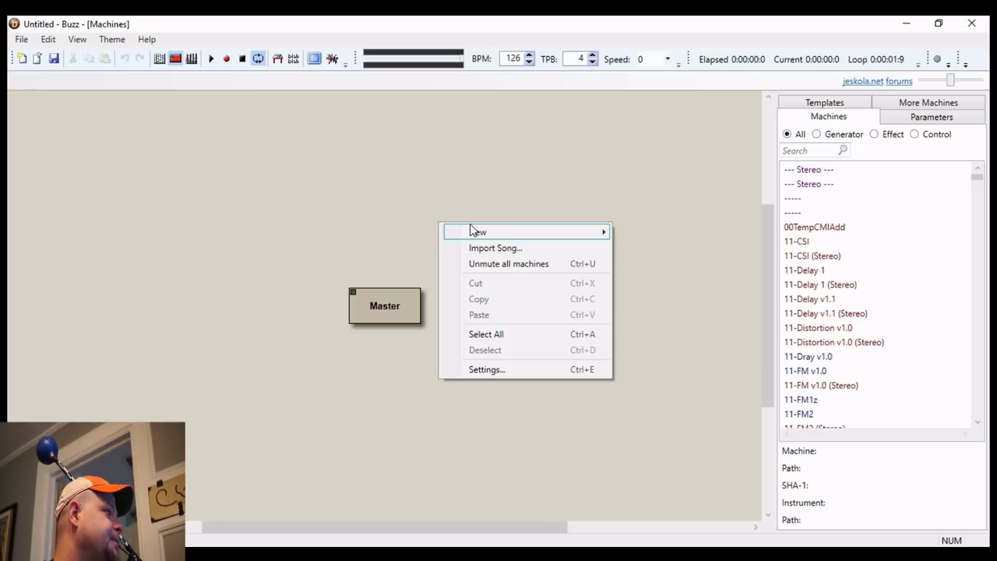
pyautogui.moveTo(478, 231)
pyautogui.click(531, 196)
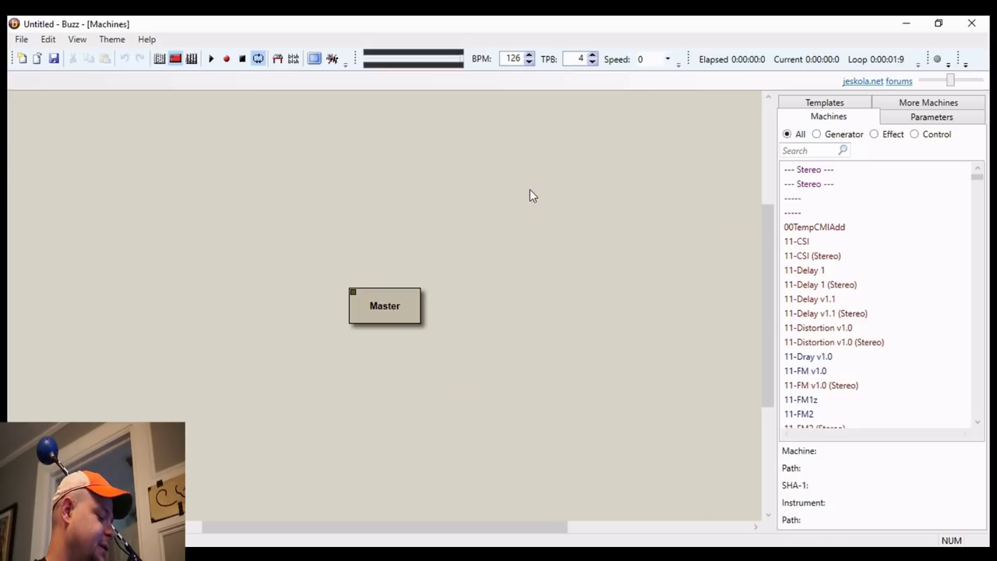
pyautogui.write('pear')
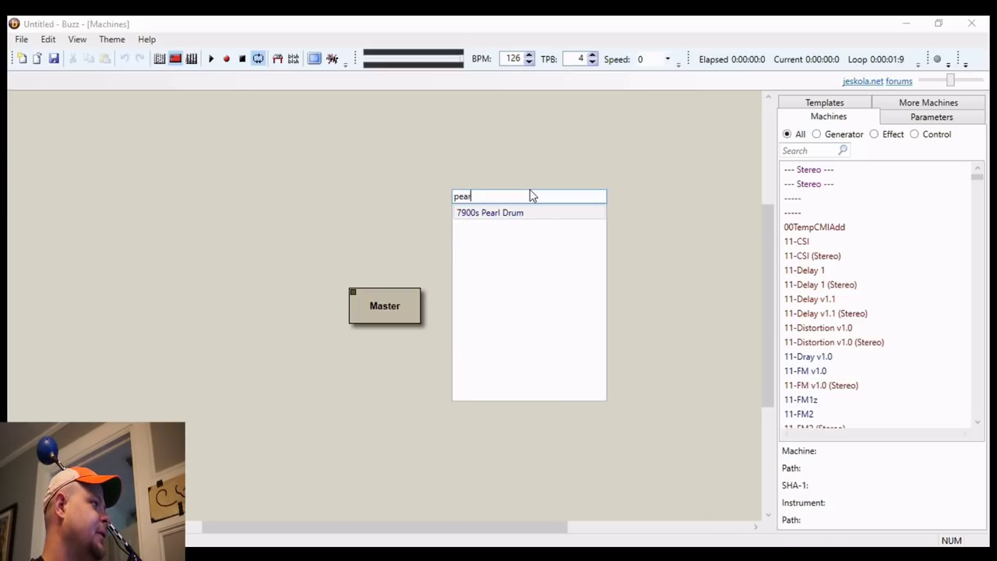
pyautogui.press('Escape')
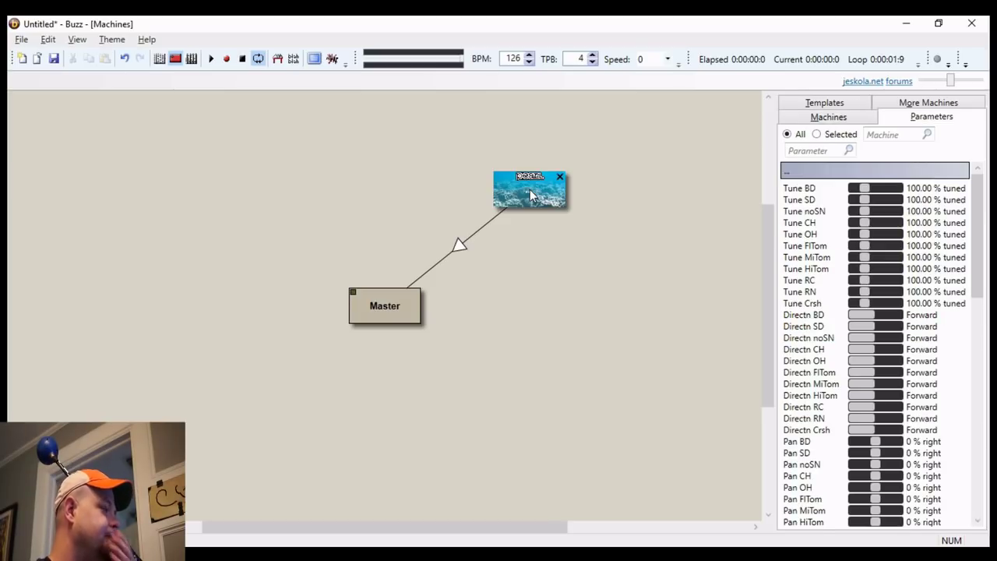
pyautogui.click(193, 60)
pyautogui.doubleClick(66, 121)
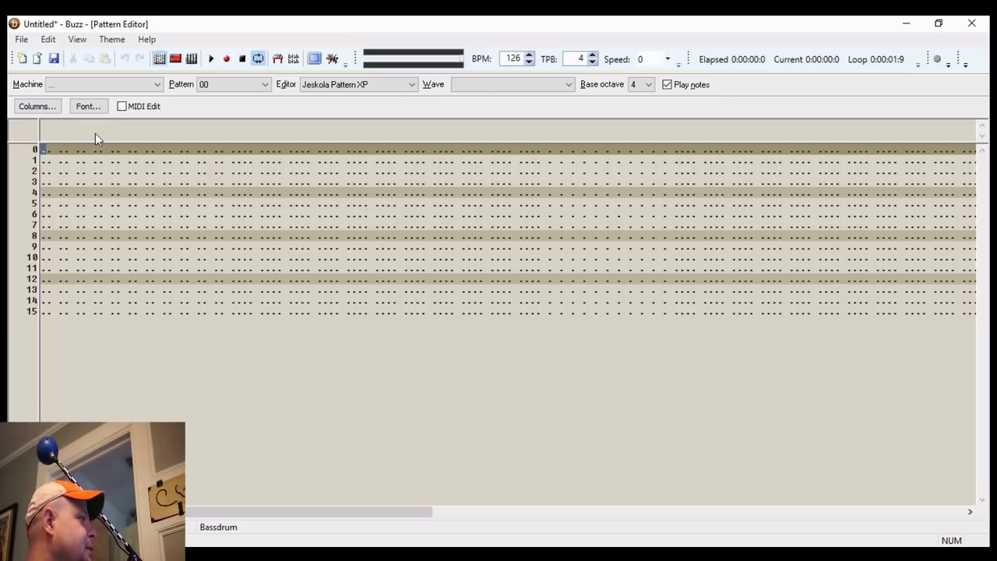
# Enter 01 bass drum hits on rows 0, 8, 10 and snare on rows 4, 12, then play.
pyautogui.write('01')
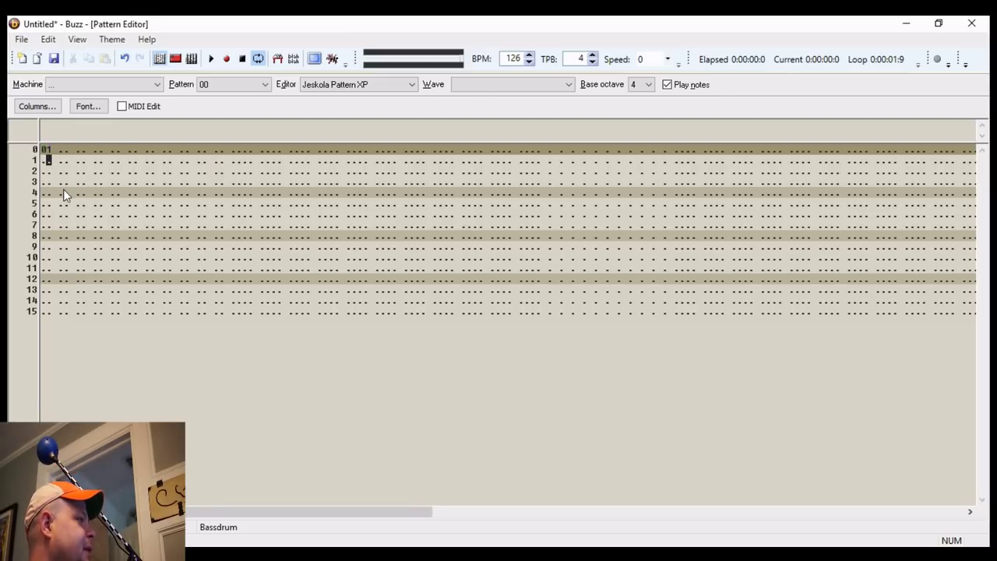
pyautogui.click(63, 192)
pyautogui.write('01')
pyautogui.click(47, 236)
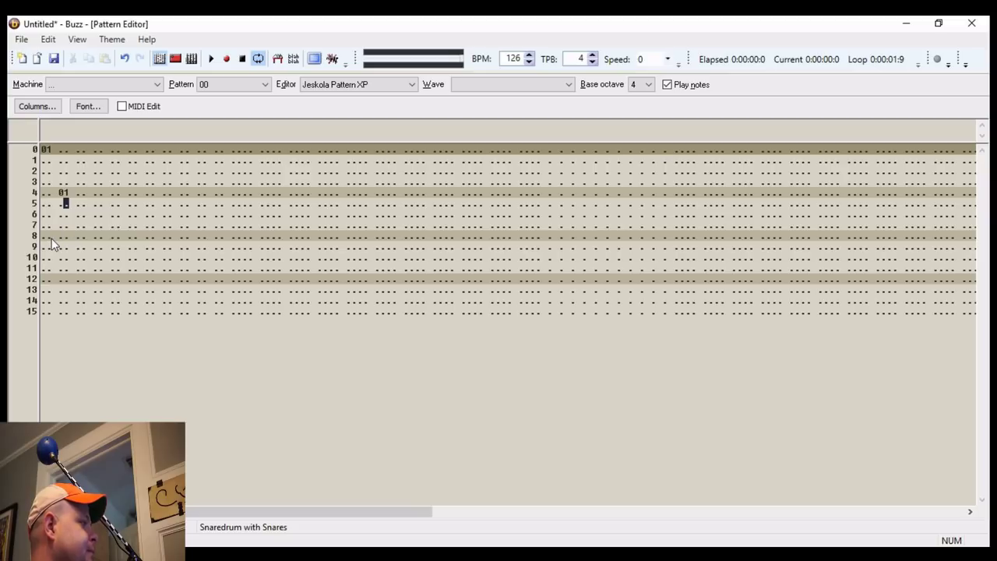
pyautogui.write('01')
pyautogui.click(47, 257)
pyautogui.write('01')
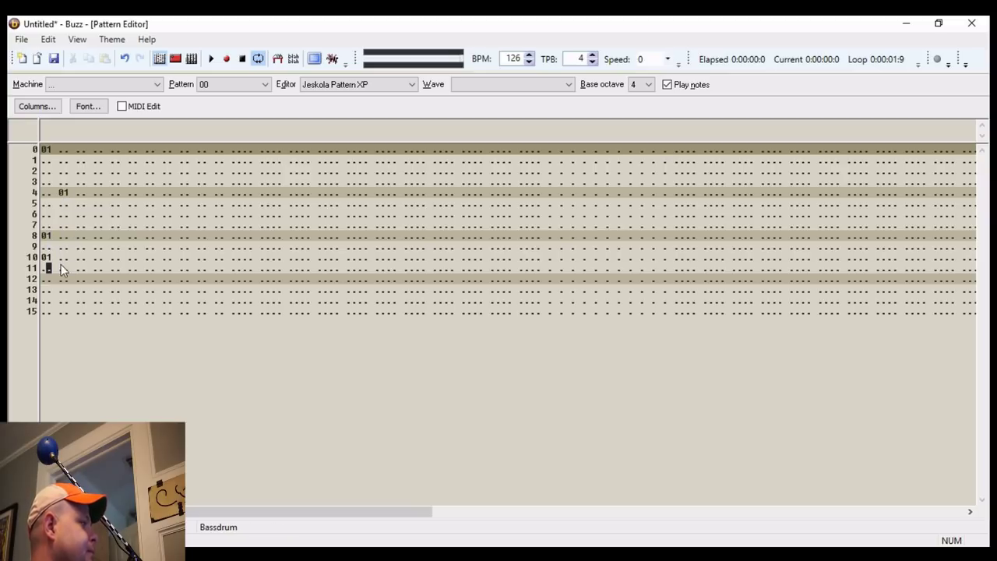
pyautogui.click(65, 279)
pyautogui.write('01')
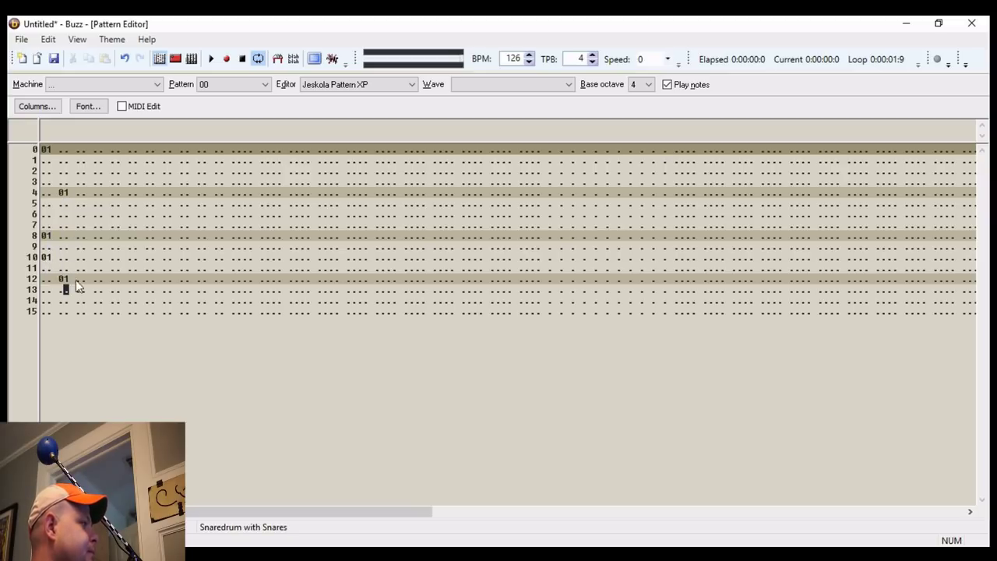
pyautogui.click(211, 59)
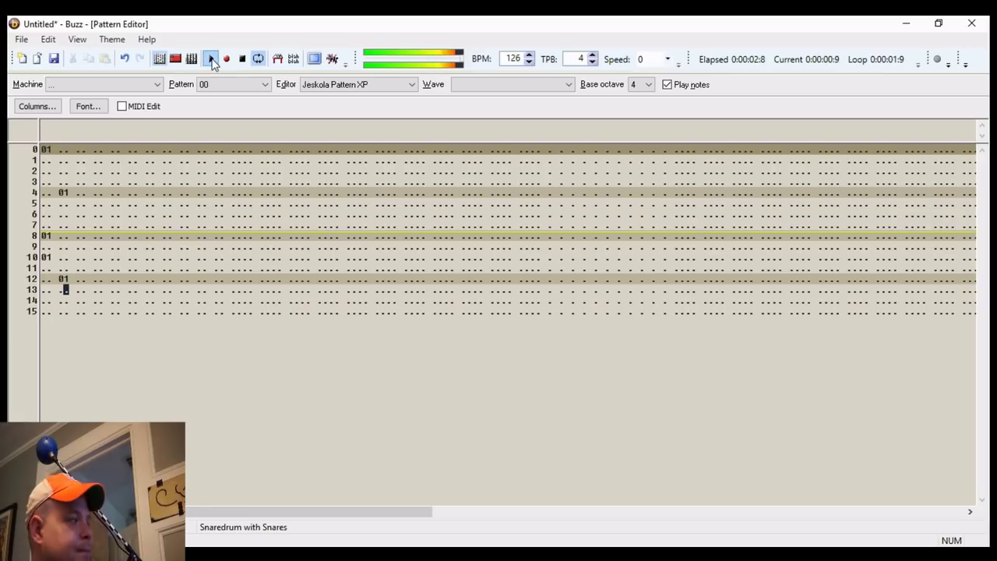
pyautogui.click(175, 59)
# Stop playback and add a kibibu Green Milk synth by searching 'gree'.
pyautogui.rightClick(287, 181)
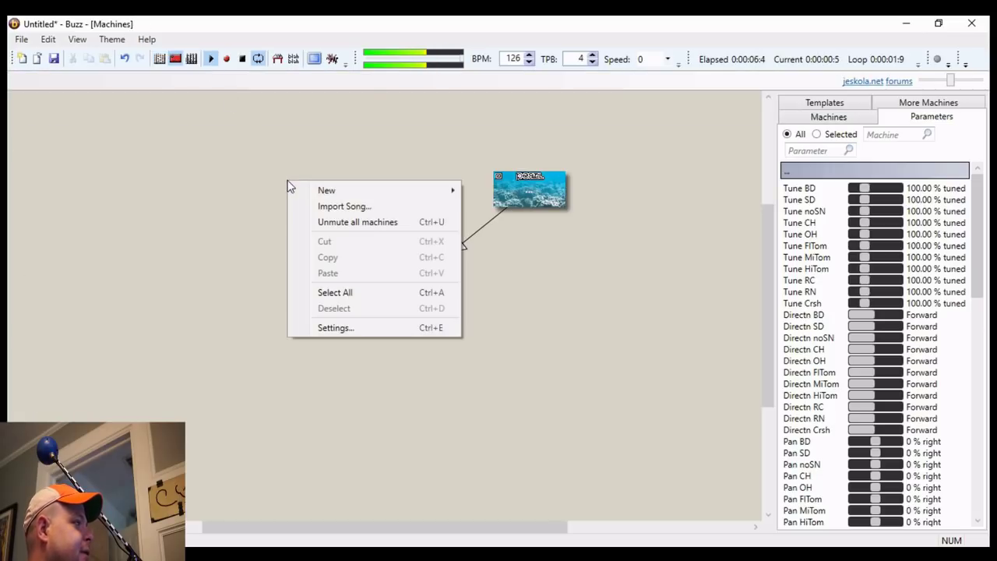
pyautogui.click(242, 58)
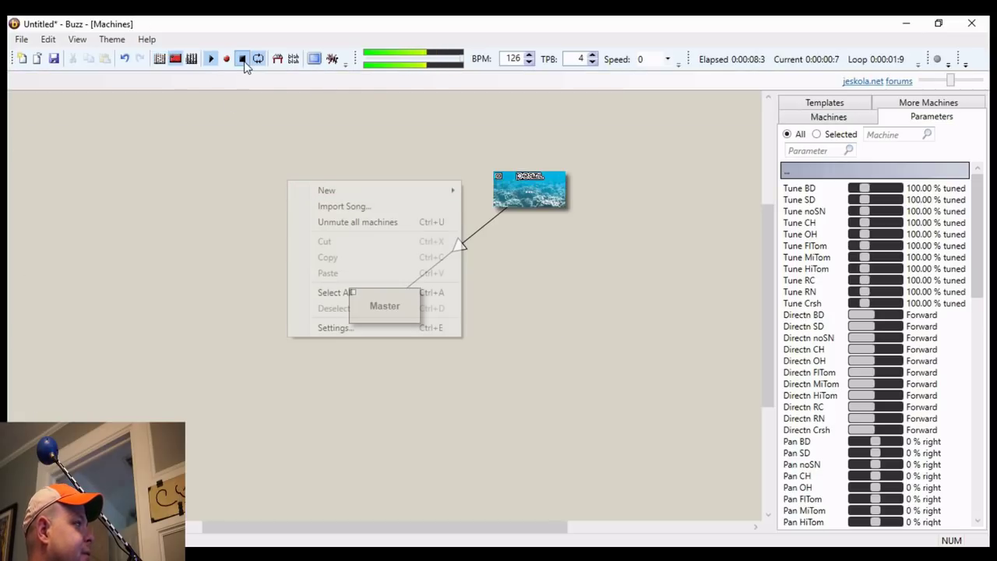
pyautogui.rightClick(337, 203)
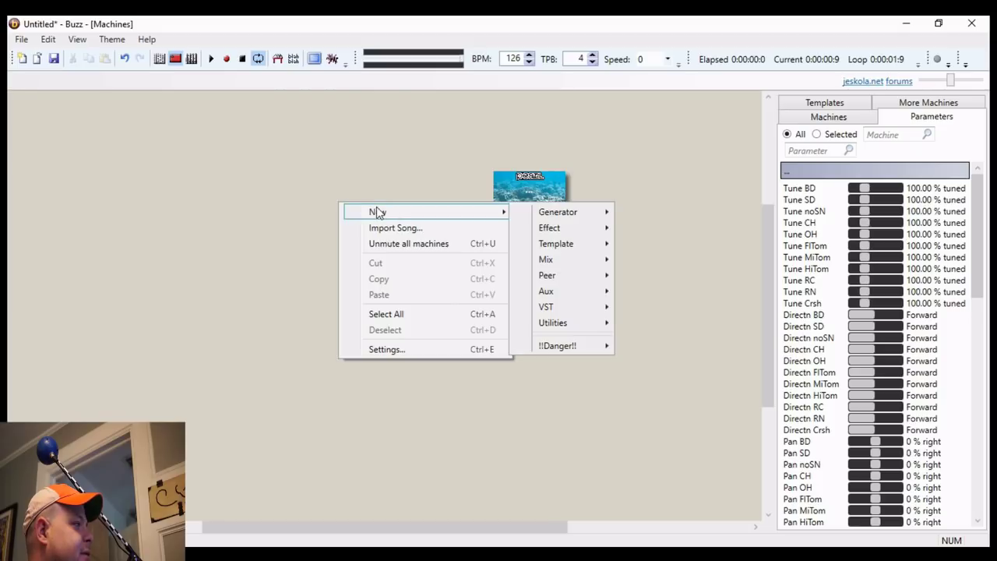
pyautogui.click(323, 176)
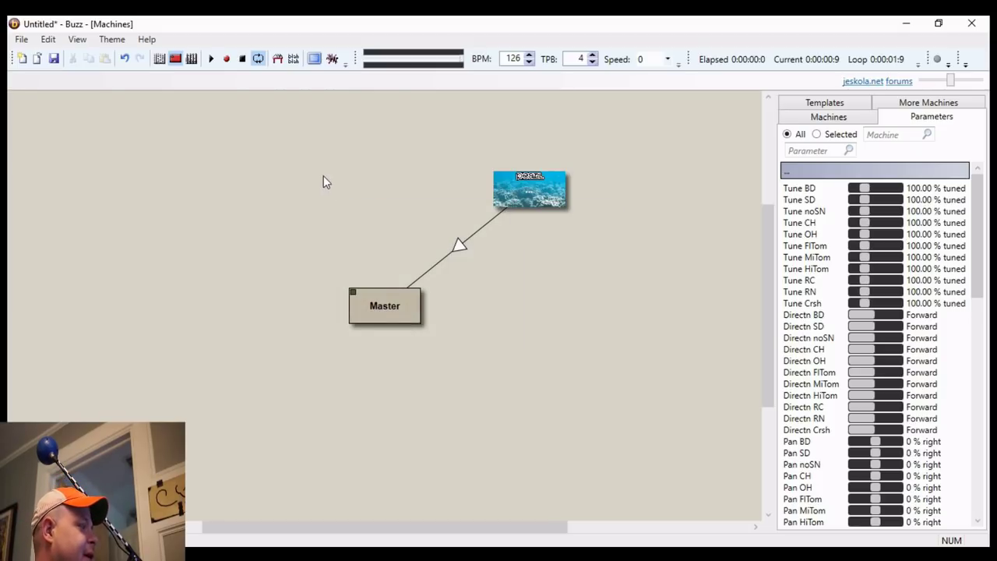
pyautogui.doubleClick(324, 176)
pyautogui.write('gree')
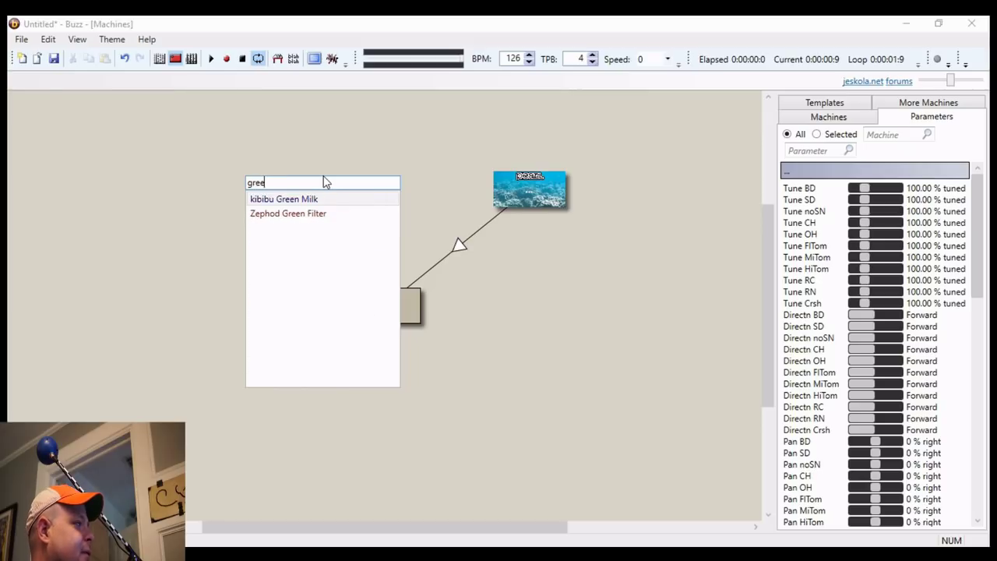
pyautogui.press('Escape')
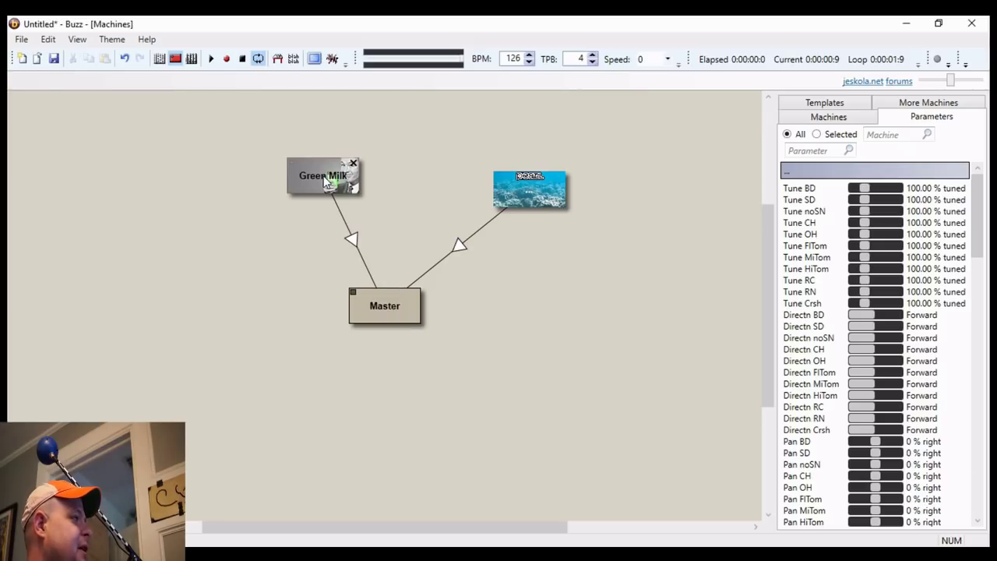
# Open Green Milk's pattern 00 from the sequence view at its note column.
pyautogui.click(191, 59)
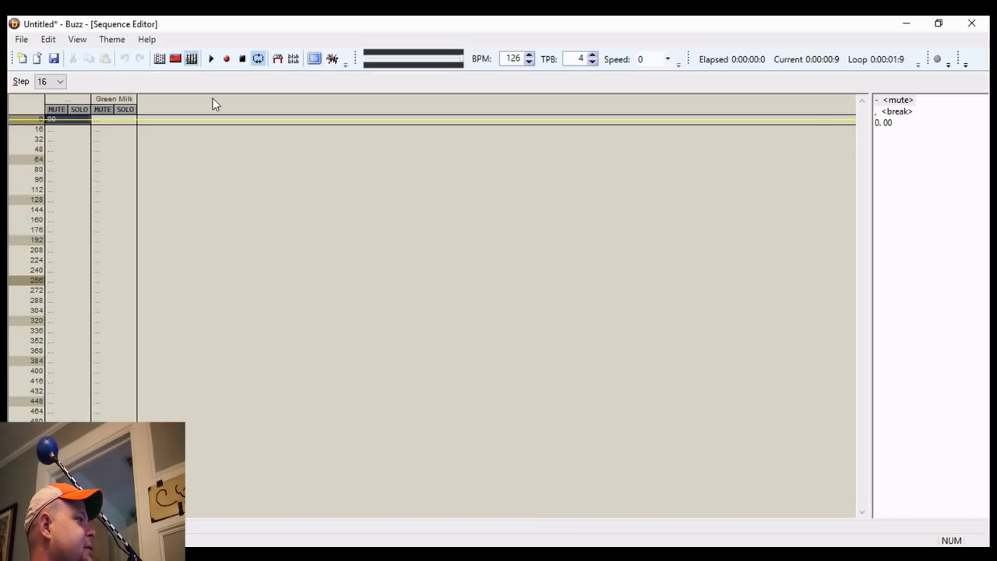
pyautogui.click(106, 121)
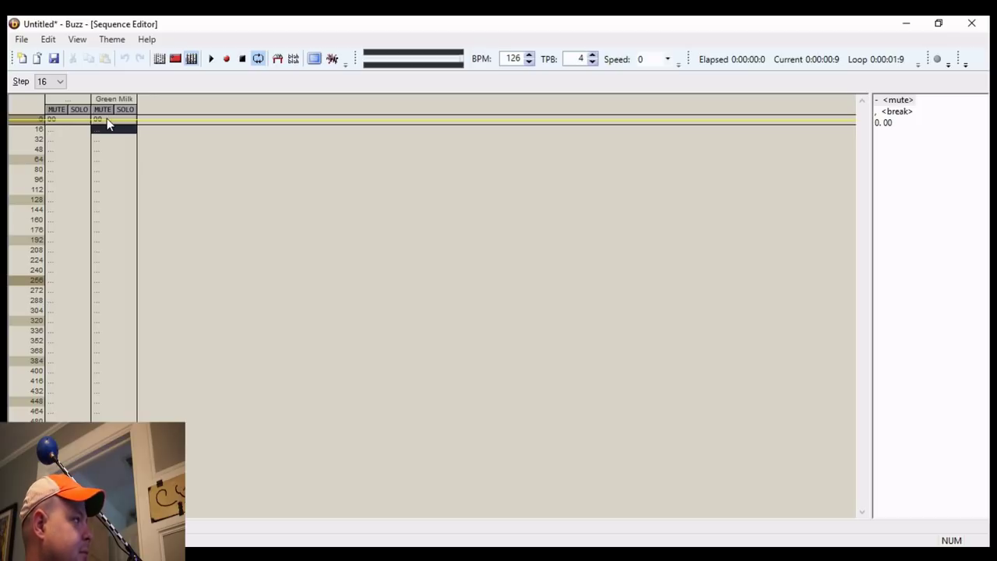
pyautogui.doubleClick(107, 121)
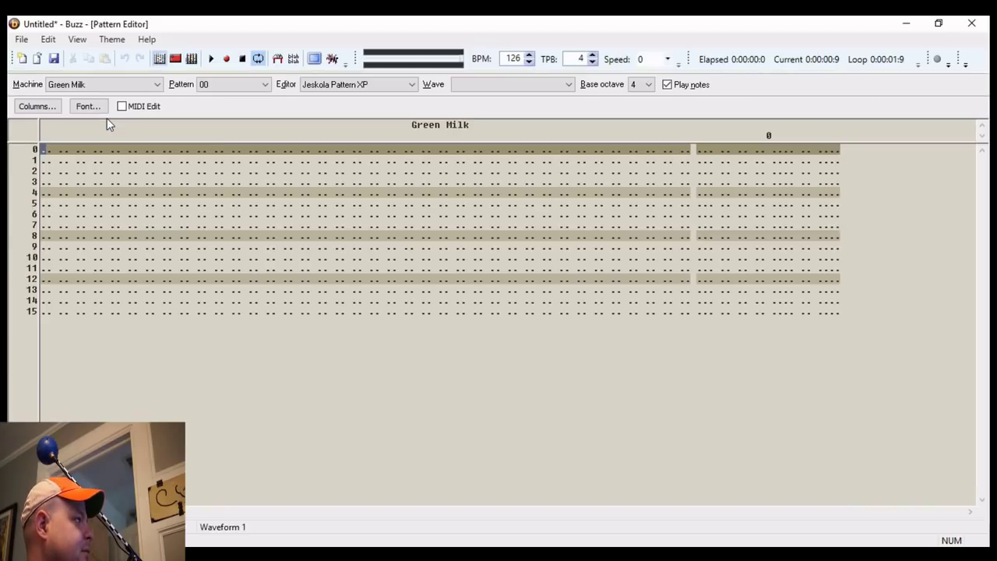
pyautogui.click(700, 149)
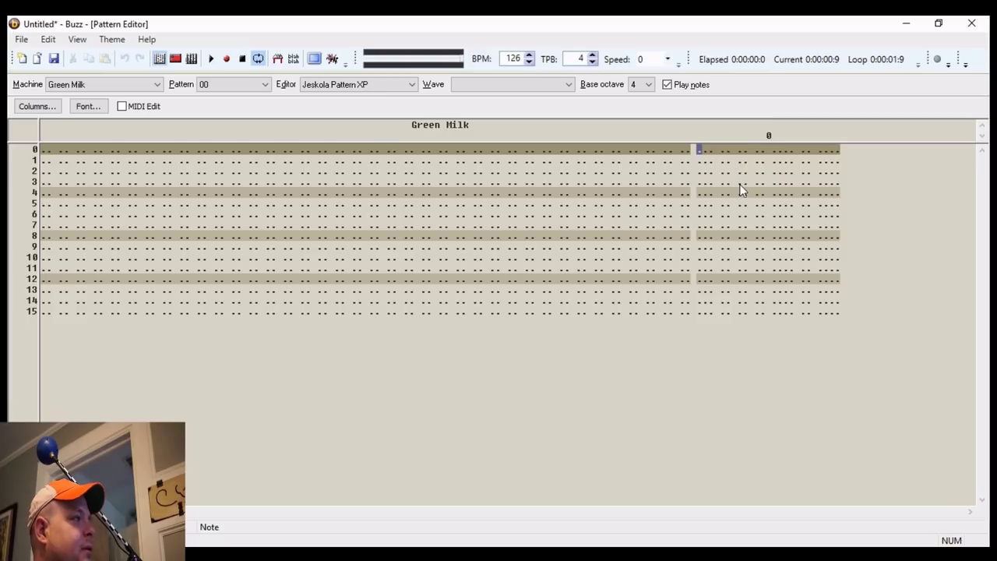
# Enter C-4 on row 0, note-offs, and G-3 on row 8, then start playback.
pyautogui.press('z')
pyautogui.press('Down')
pyautogui.press('1')
pyautogui.press('Down')
pyautogui.press('Down')
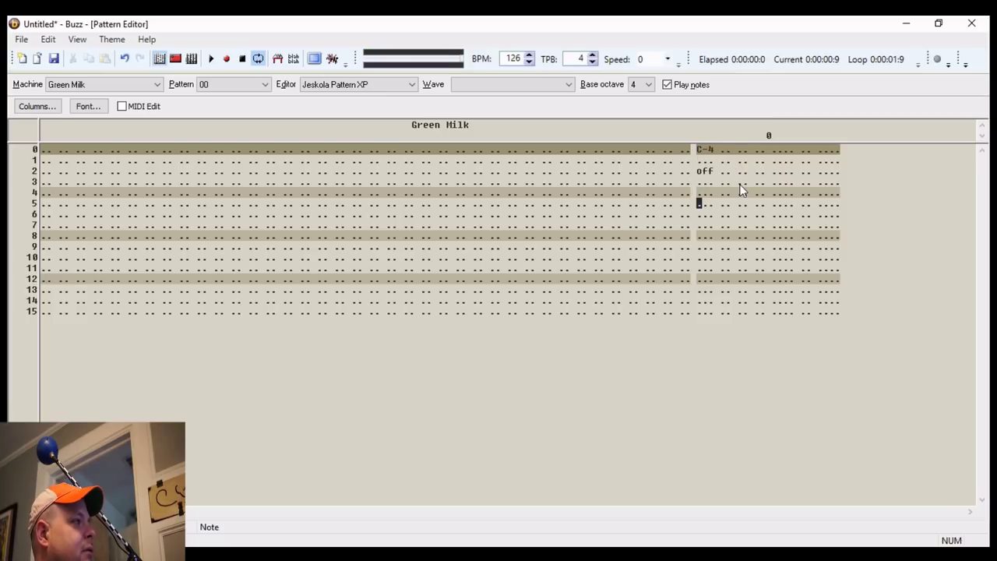
pyautogui.press('Down')
pyautogui.press('Down')
pyautogui.press('Down')
pyautogui.press('b')
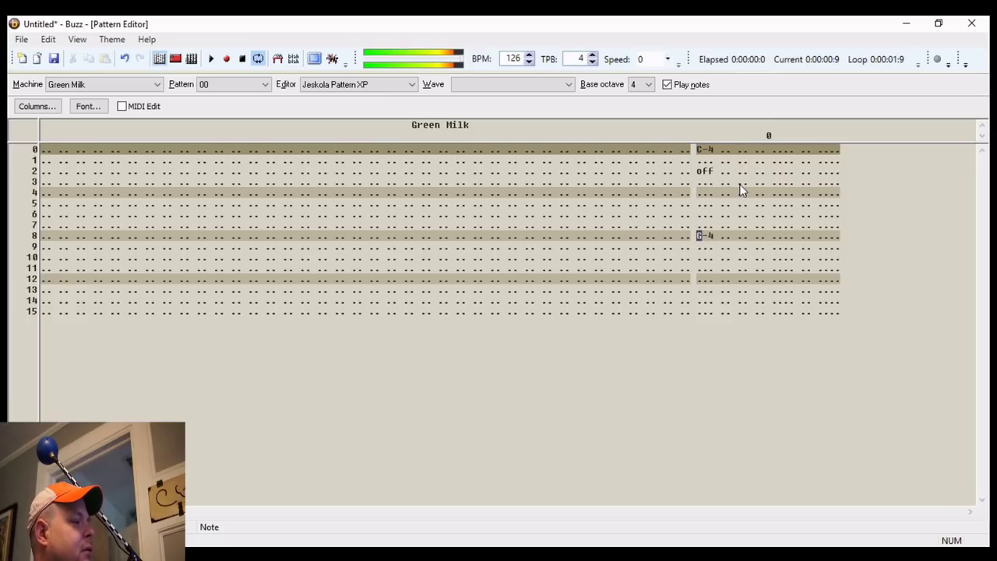
pyautogui.press('Right')
pyautogui.press('3')
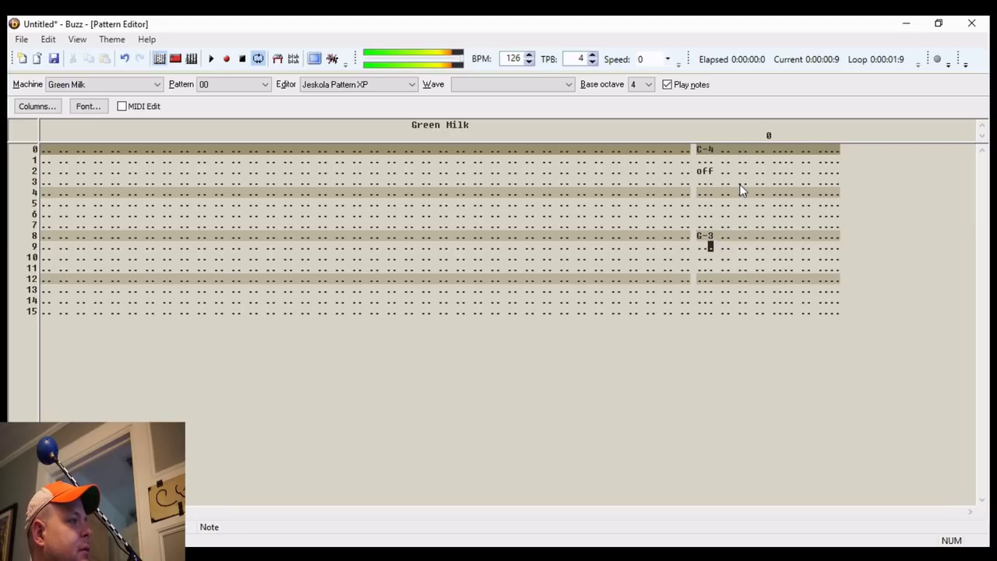
pyautogui.press('Left')
pyautogui.press('Down')
pyautogui.press('Down')
pyautogui.press('1')
pyautogui.press('F5')
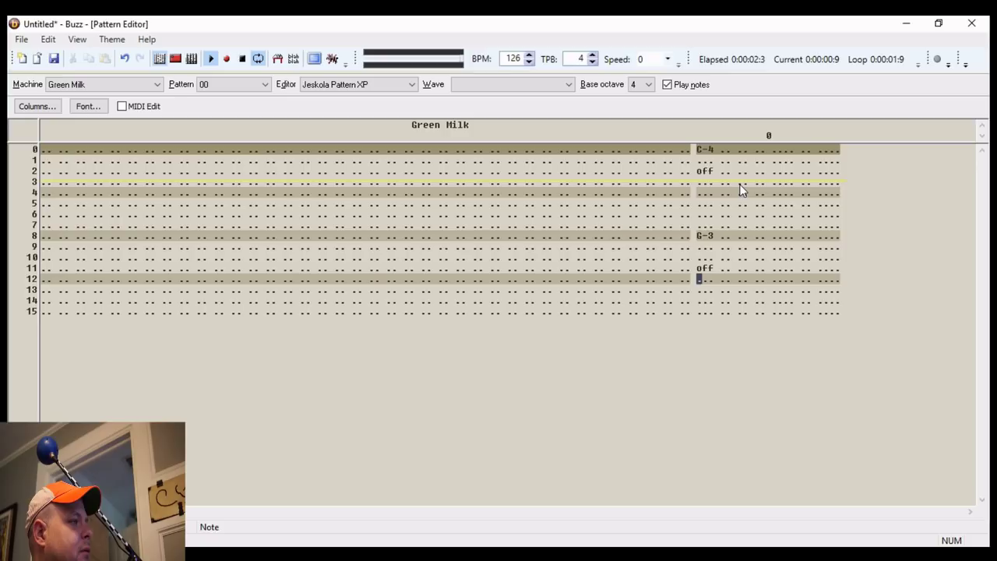
# Shift the notes up a row, re-entering C-4 on row 2 and G-3 on row 8.
pyautogui.press('Up')
pyautogui.press('Up')
pyautogui.press('Up')
pyautogui.press('Up')
pyautogui.press('Up')
pyautogui.press('Up')
pyautogui.press('Up')
pyautogui.press('Up')
pyautogui.press('BackSpace')
pyautogui.press('BackSpace')
pyautogui.press('BackSpace')
pyautogui.press('BackSpace')
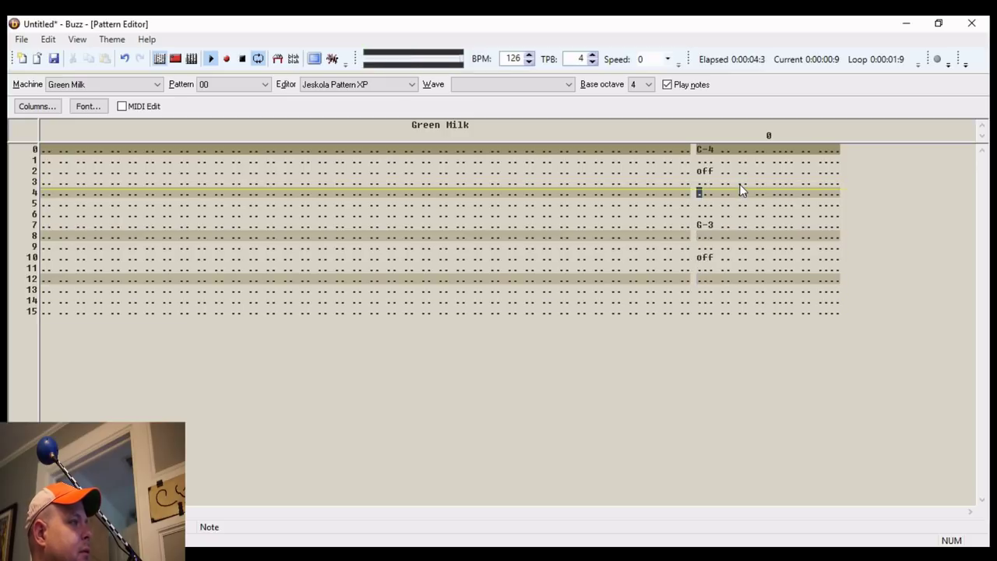
pyautogui.press('Up')
pyautogui.press('Up')
pyautogui.press('Up')
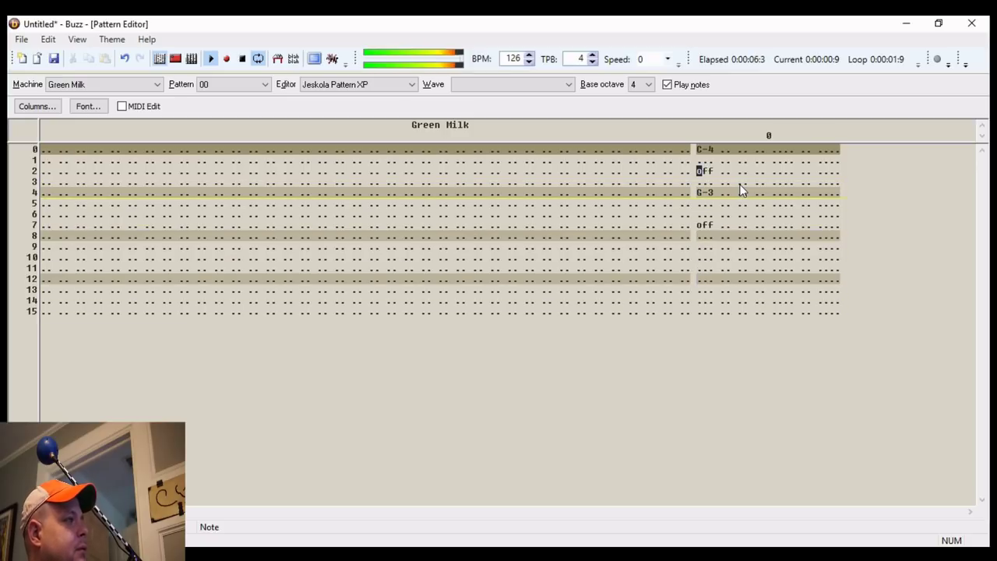
pyautogui.press('BackSpace')
pyautogui.press('Down')
pyautogui.press('BackSpace')
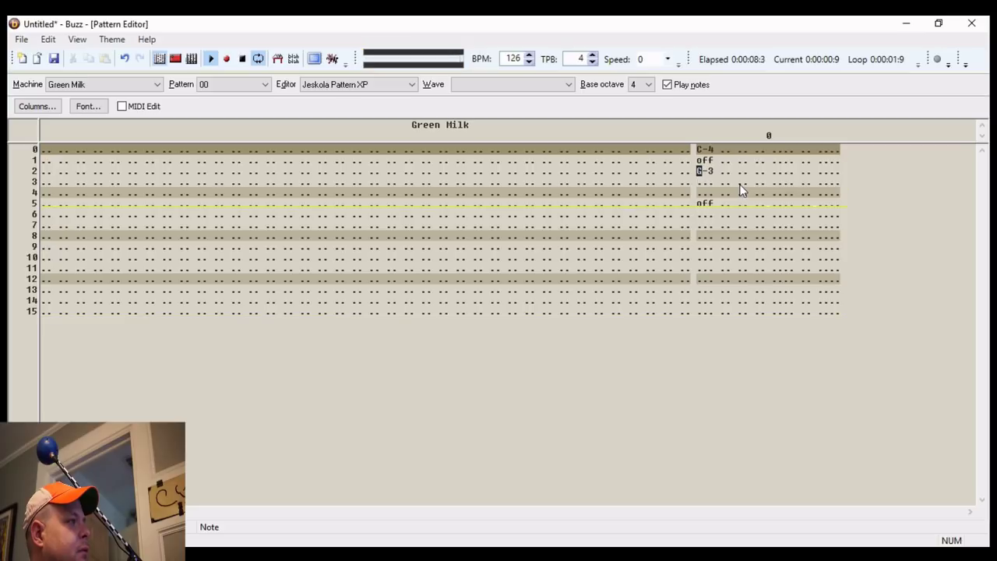
pyautogui.press('z')
pyautogui.press('Left')
pyautogui.press('Down')
pyautogui.press('Down')
pyautogui.press('Down')
pyautogui.press('Down')
pyautogui.press('Down')
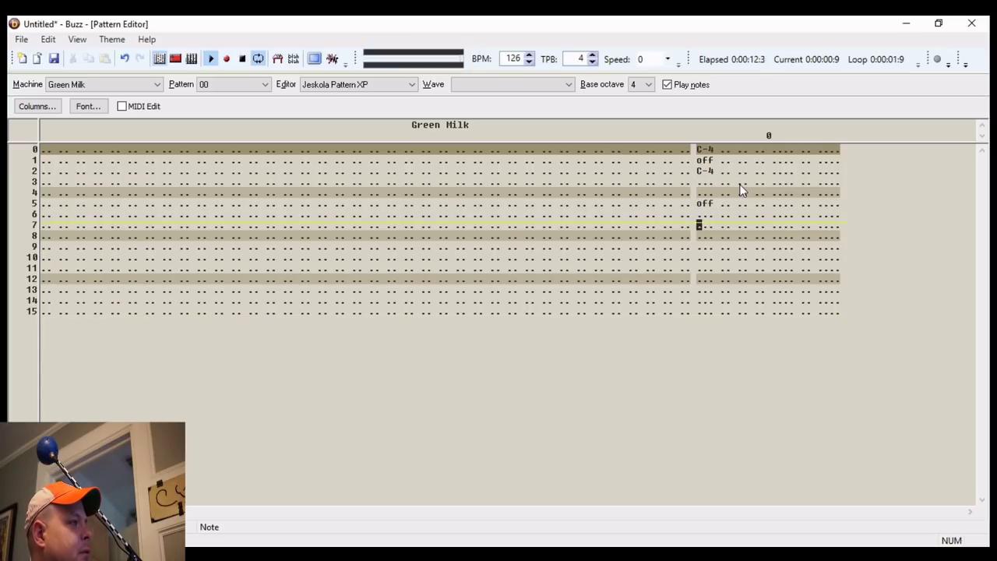
pyautogui.press('b')
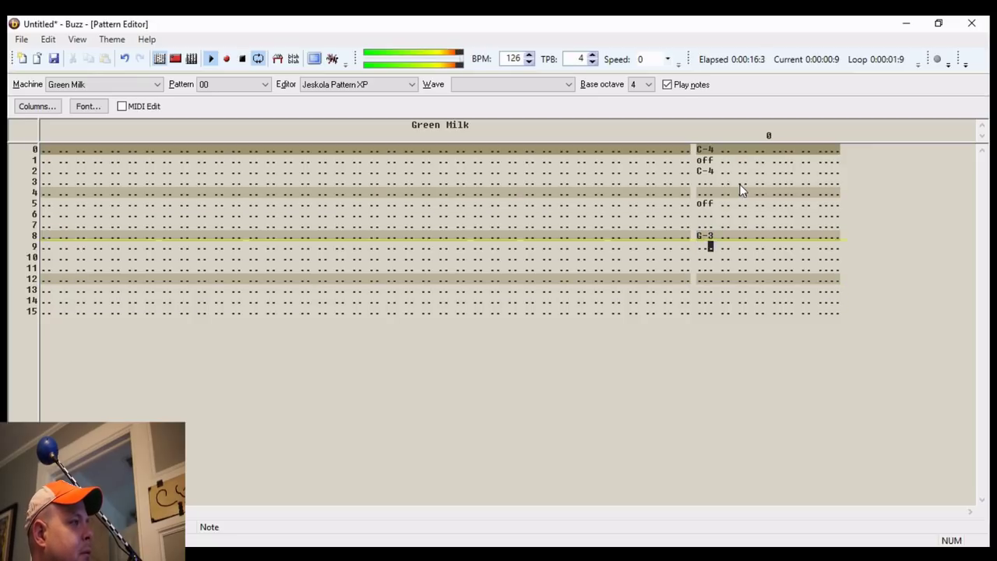
pyautogui.press('3')
# Try a note on row 12, then clear it again.
pyautogui.press('Down')
pyautogui.press('Left')
pyautogui.press('Down')
pyautogui.press('Right')
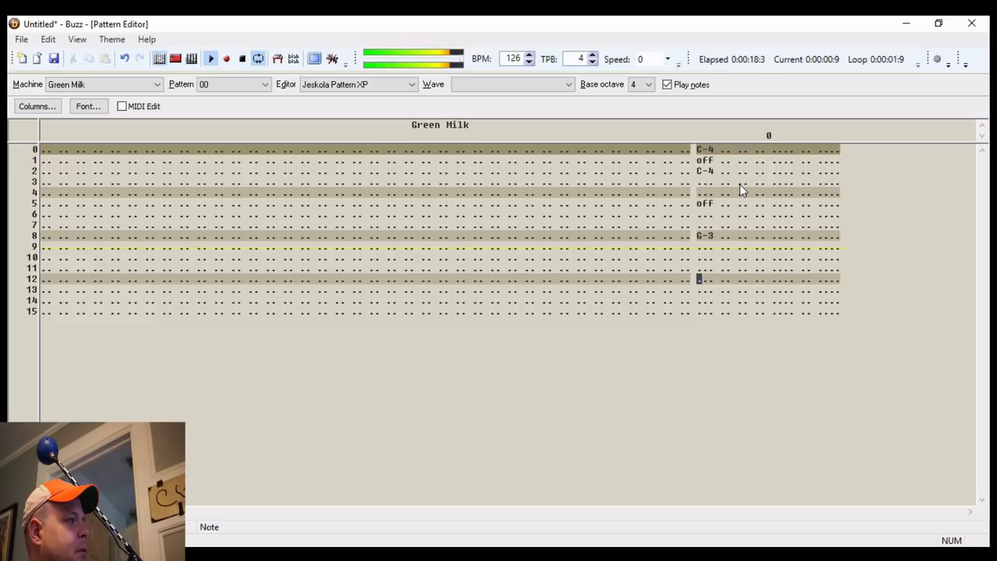
pyautogui.press('z')
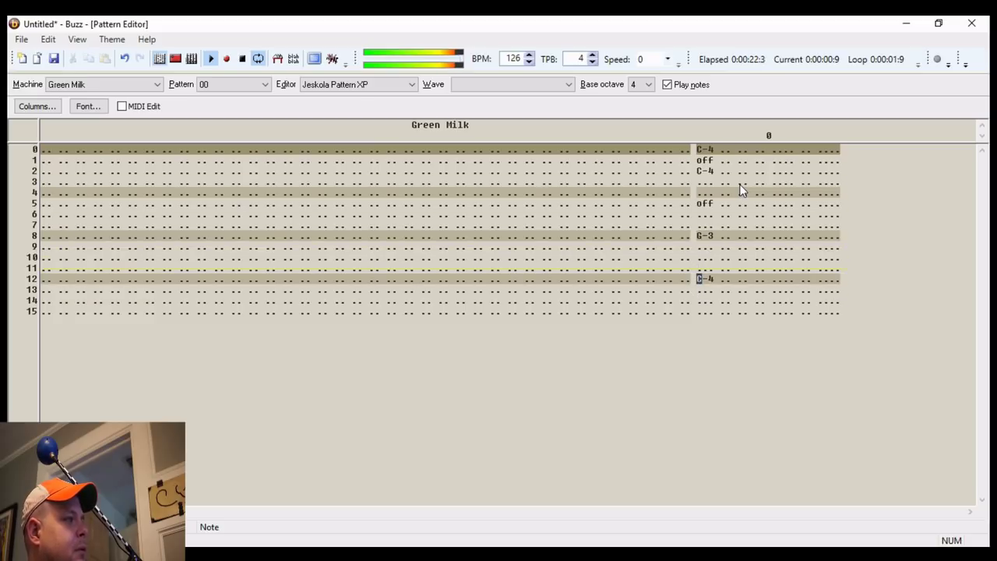
pyautogui.press('j')
pyautogui.press('Up')
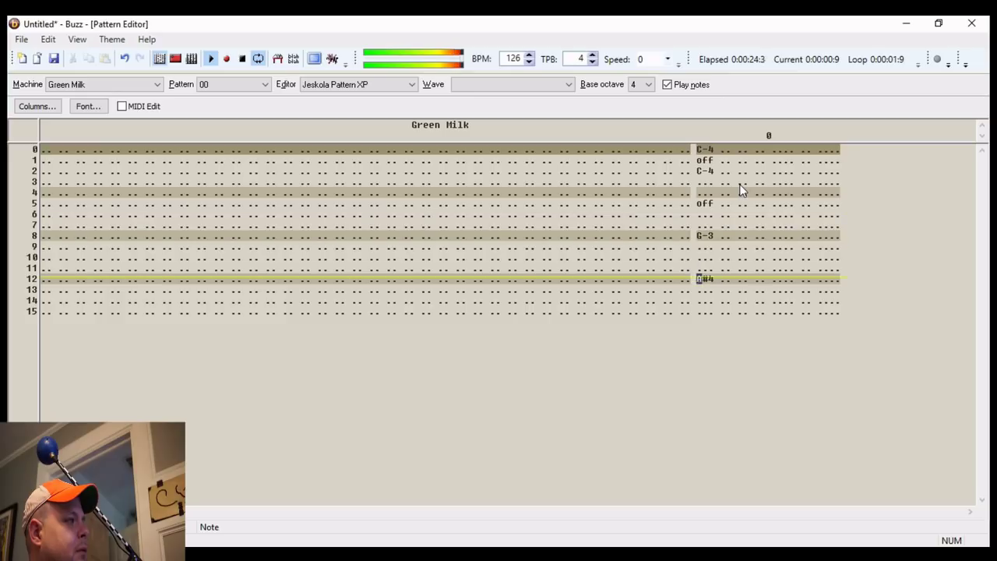
pyautogui.press('Delete')
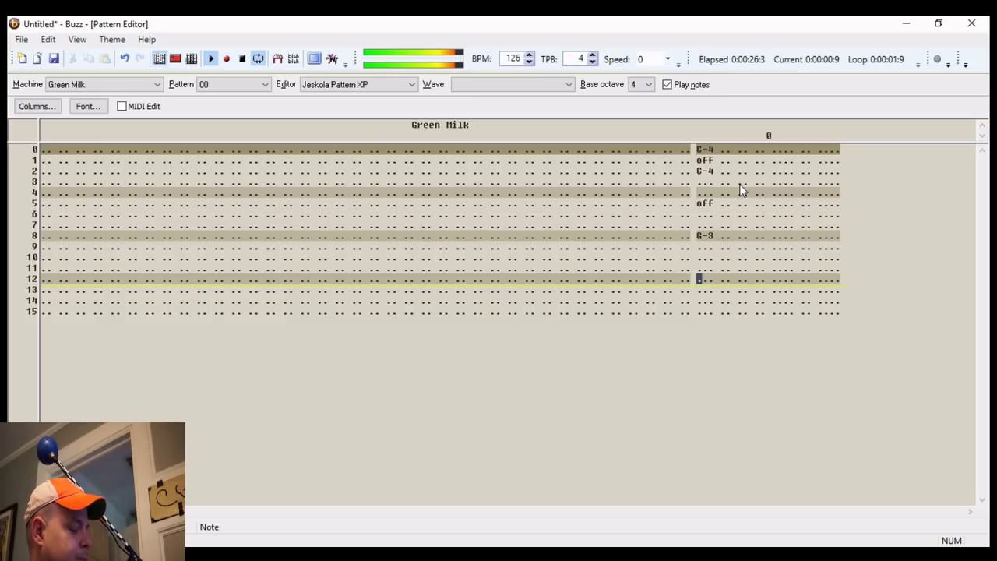
# Put a note-off on row 10 and A-3 on row 12, then restart playback in the sequence view.
pyautogui.press('Up')
pyautogui.press('Up')
pyautogui.press('1')
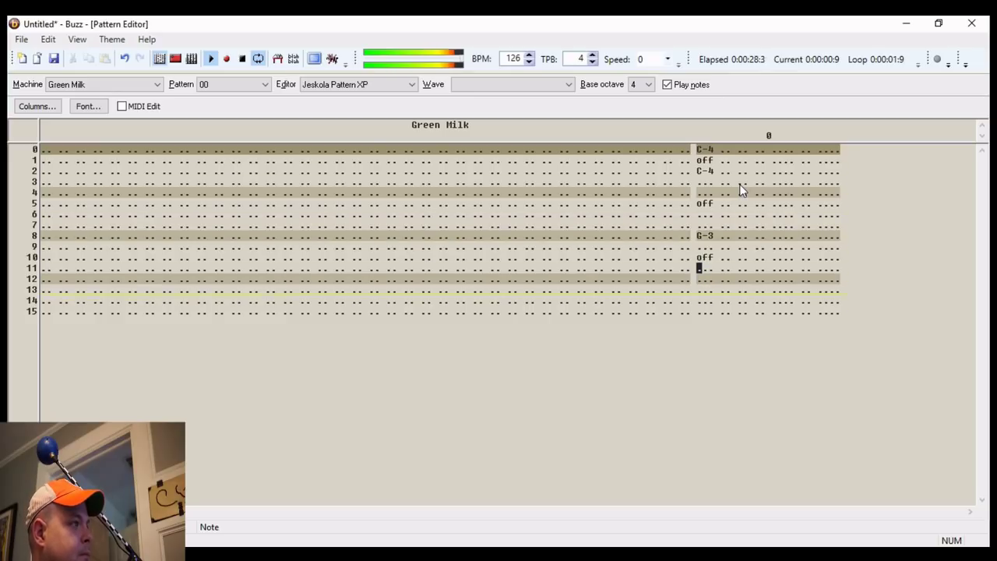
pyautogui.press('Down')
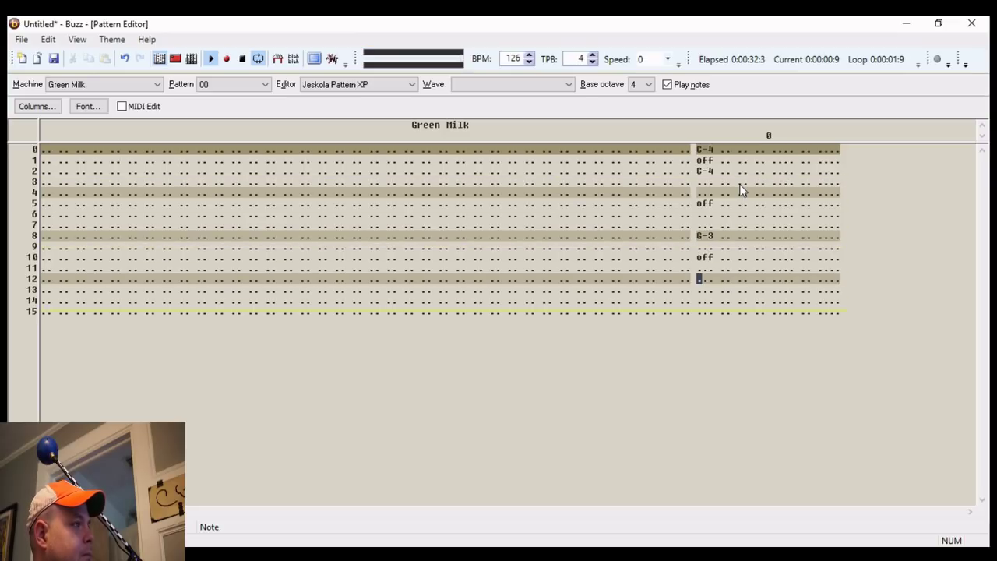
pyautogui.press('z')
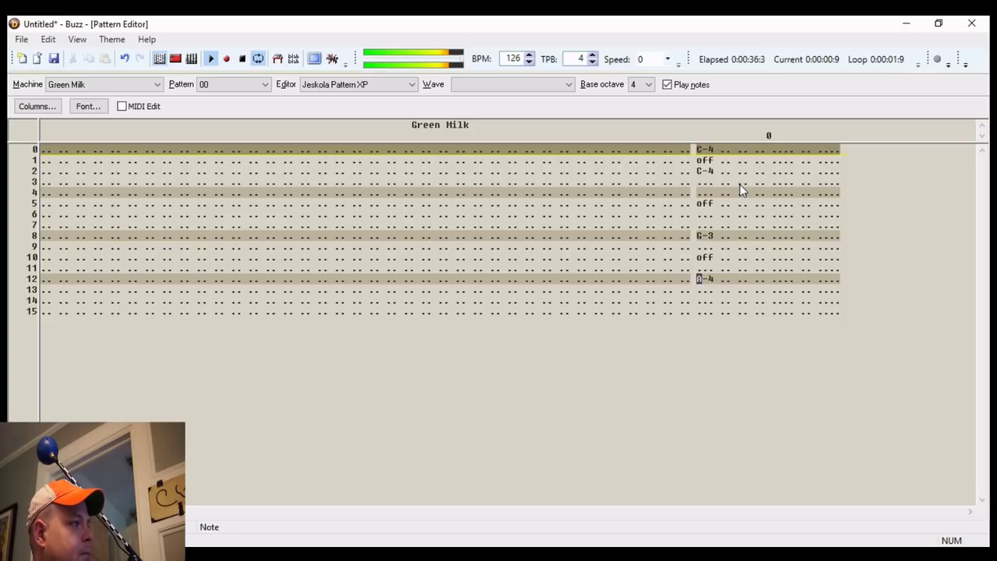
pyautogui.press('n')
pyautogui.press('Down')
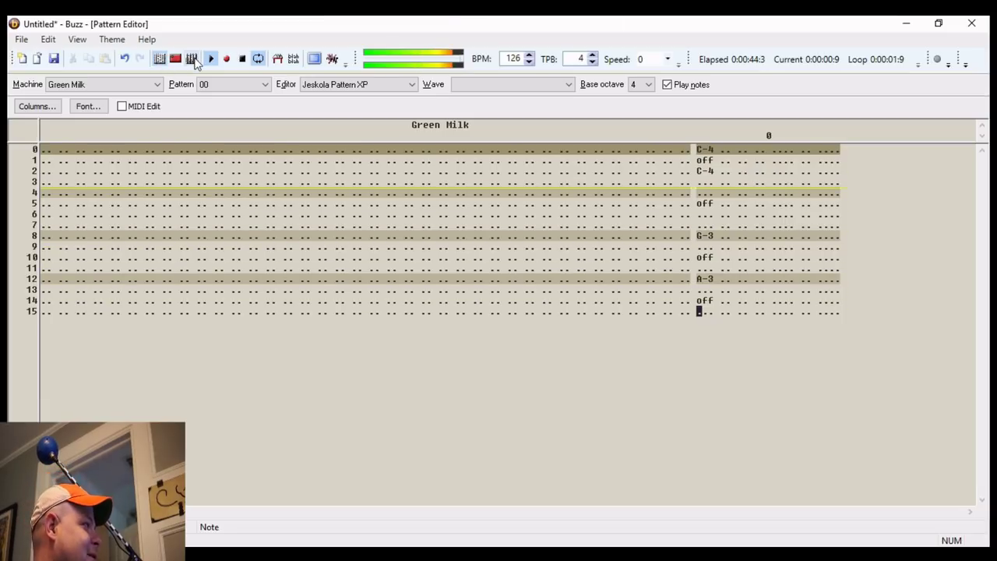
pyautogui.click(192, 60)
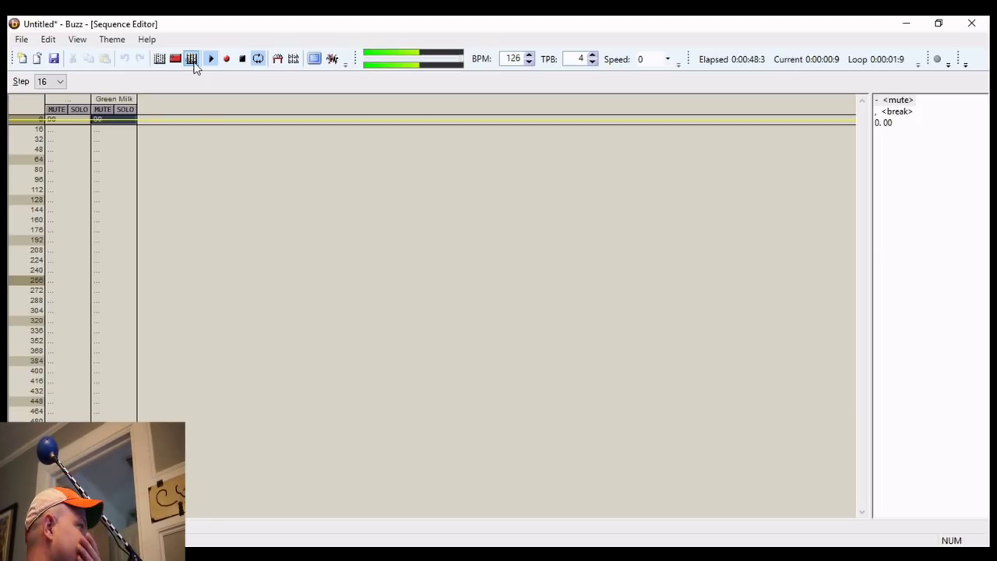
pyautogui.click(242, 59)
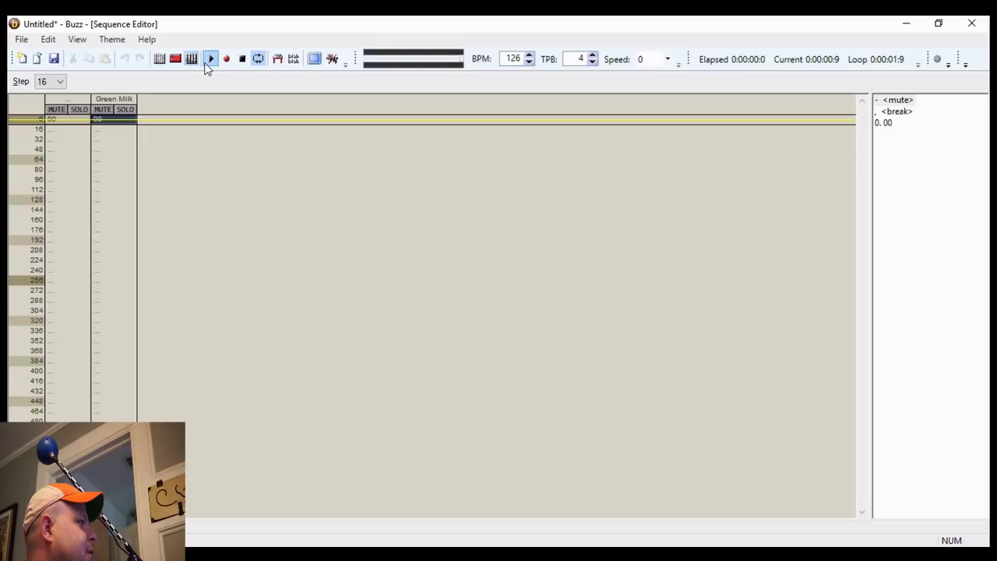
pyautogui.click(209, 60)
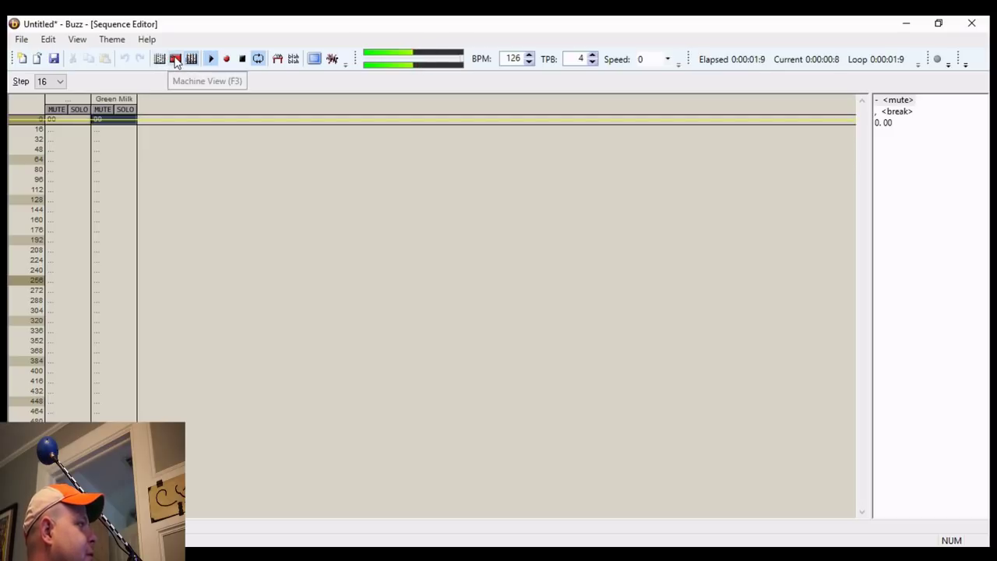
# Return to the machine graph and add a BTDSys Peer LFO via a 'peer lfo' search.
pyautogui.click(176, 60)
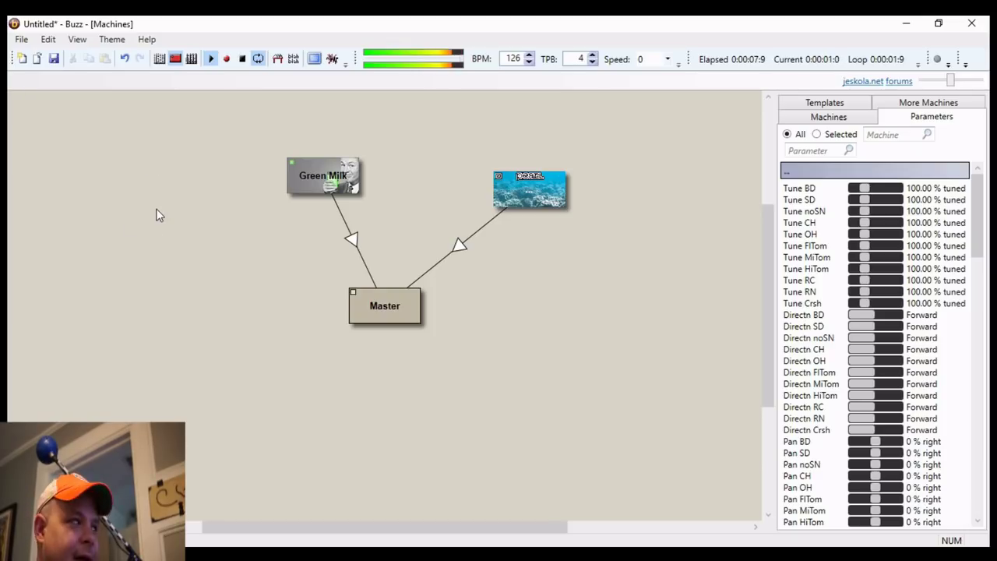
pyautogui.rightClick(130, 239)
pyautogui.moveTo(276, 243)
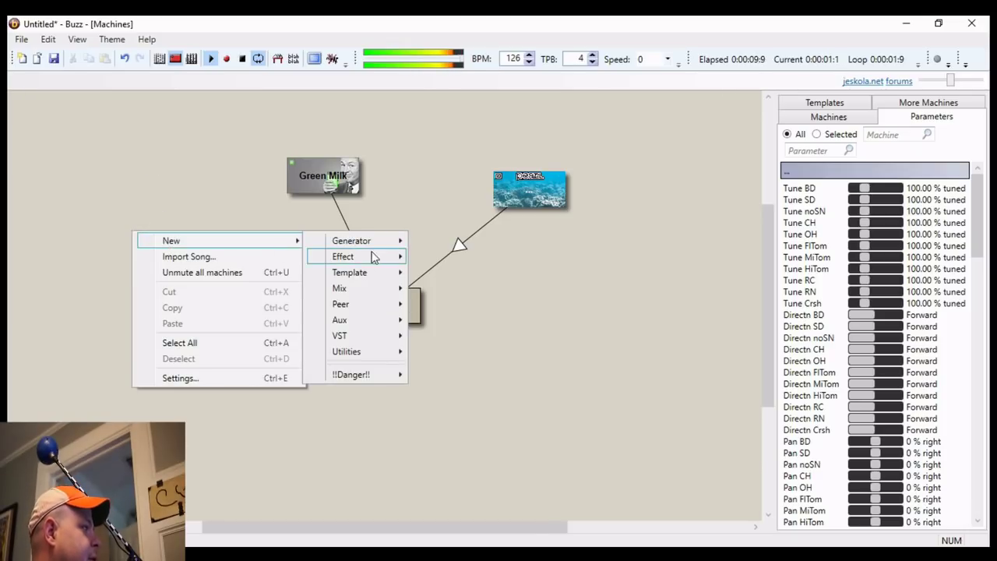
pyautogui.moveTo(367, 306)
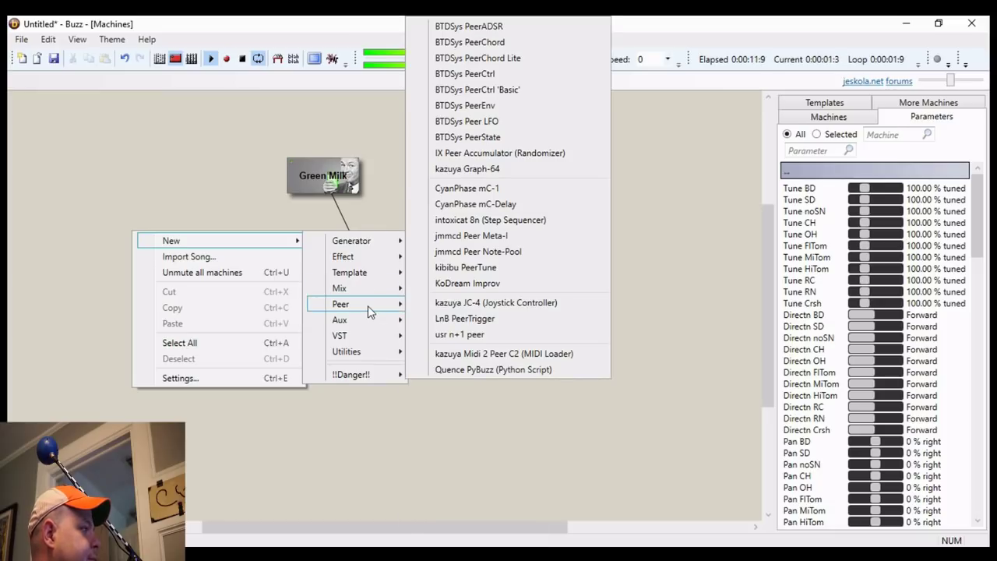
pyautogui.click(561, 105)
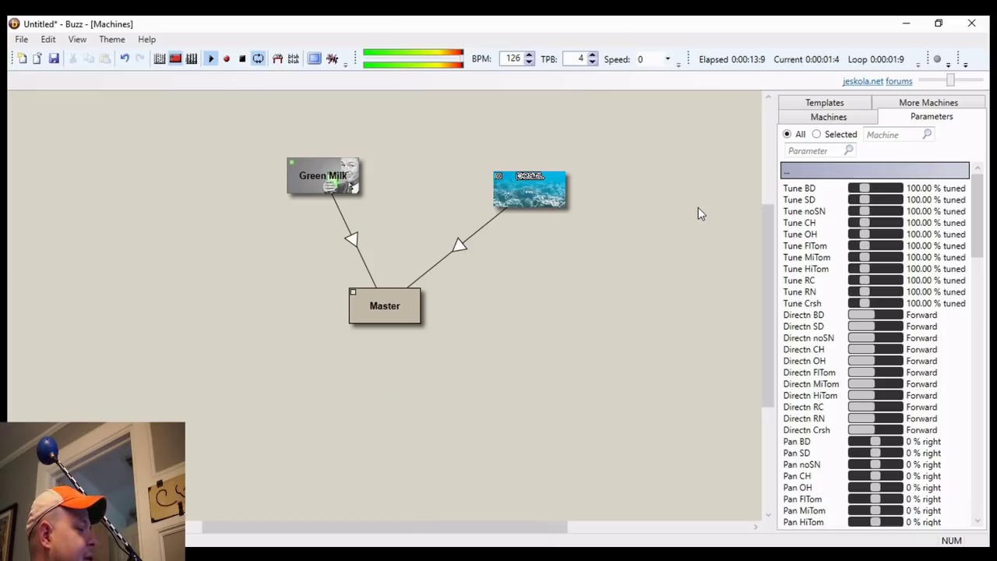
pyautogui.write('p')
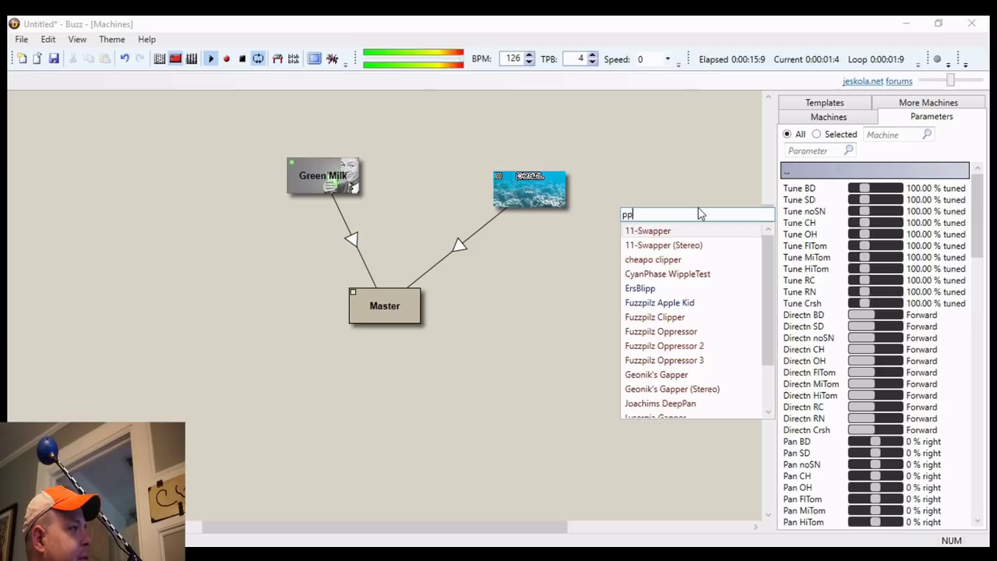
pyautogui.write('eer lfo')
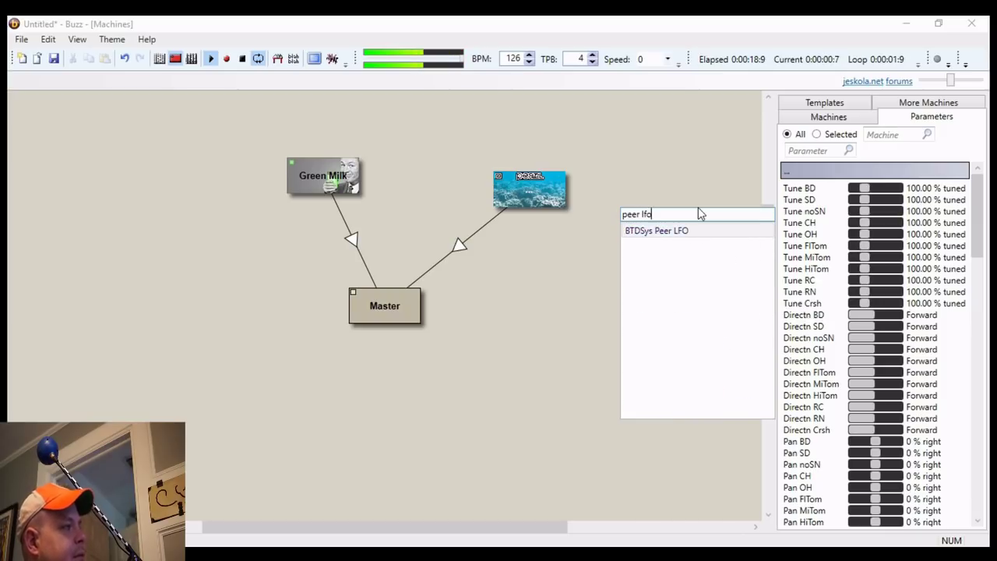
pyautogui.press('Return')
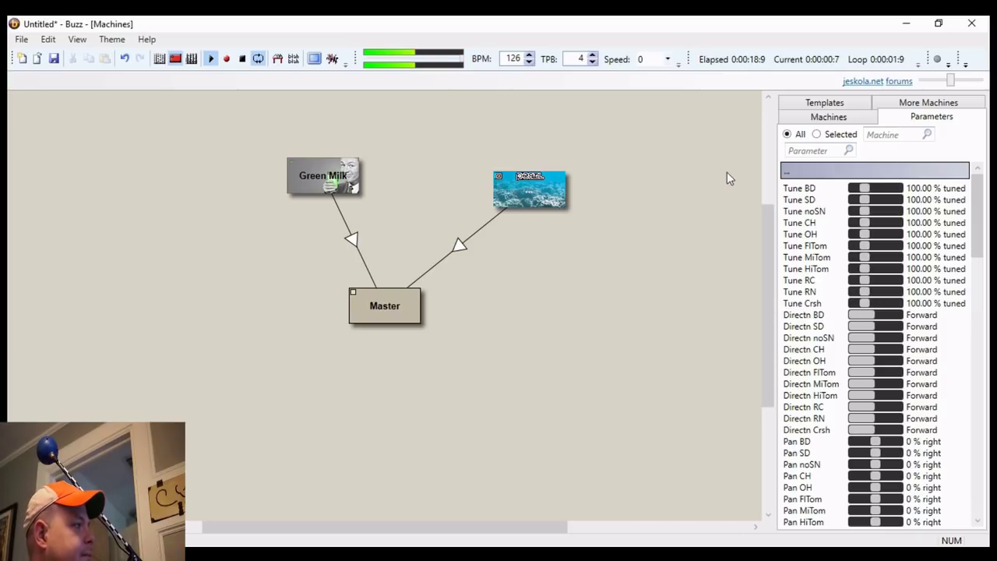
# Assign the PeerLFO's first track to Green Milk's Filt Res parameter.
pyautogui.moveTo(684, 227); pyautogui.dragTo(551, 264)
pyautogui.rightClick(551, 264)
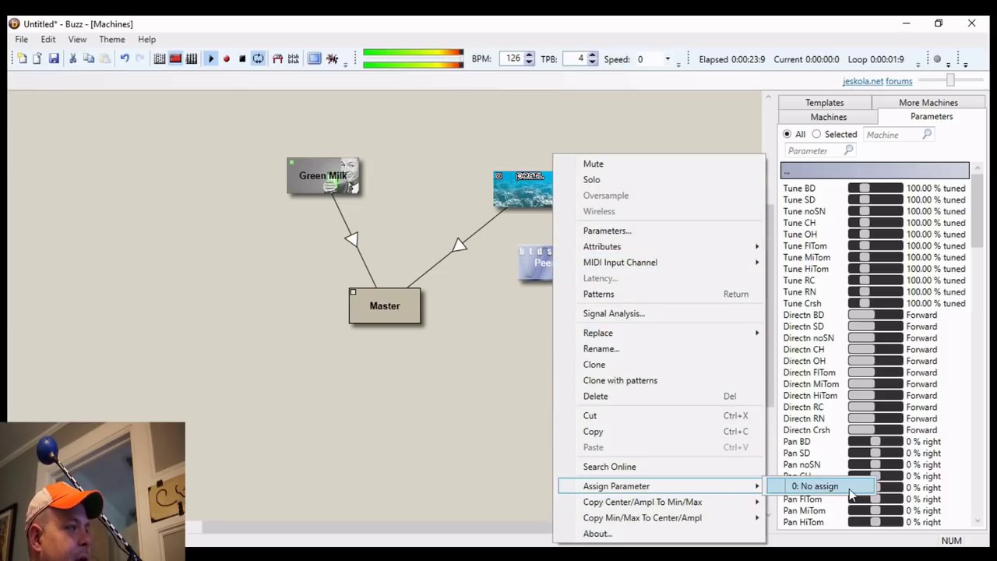
pyautogui.click(810, 486)
pyautogui.click(514, 248)
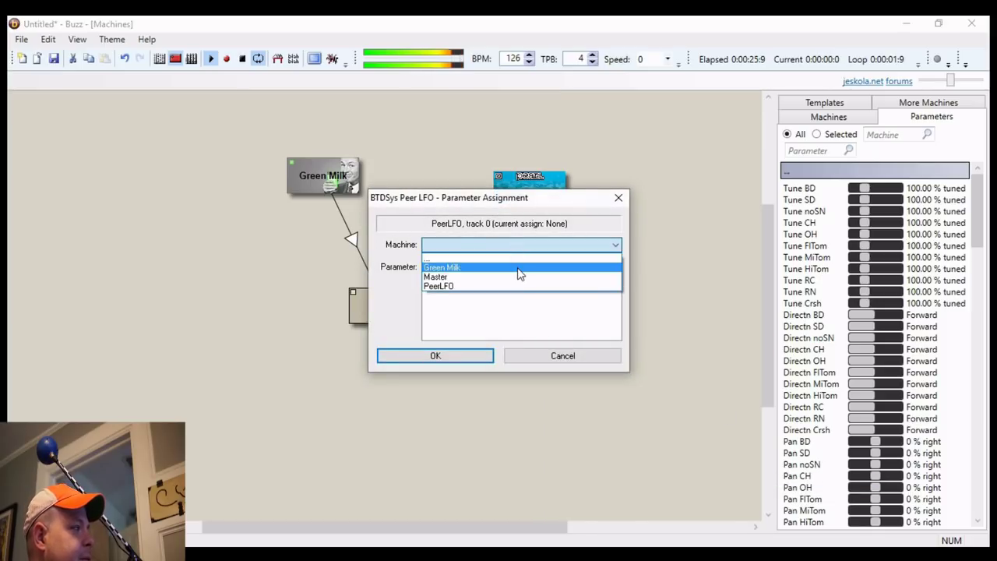
pyautogui.click(519, 266)
pyautogui.scroll(-1, 524, 282)
pyautogui.scroll(-3, 524, 282)
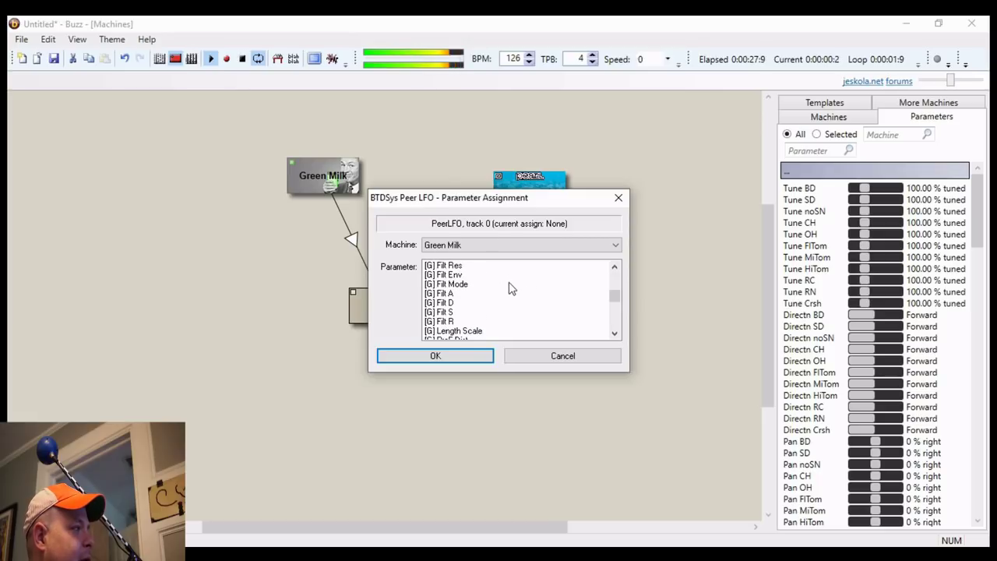
pyautogui.scroll(2, 509, 288)
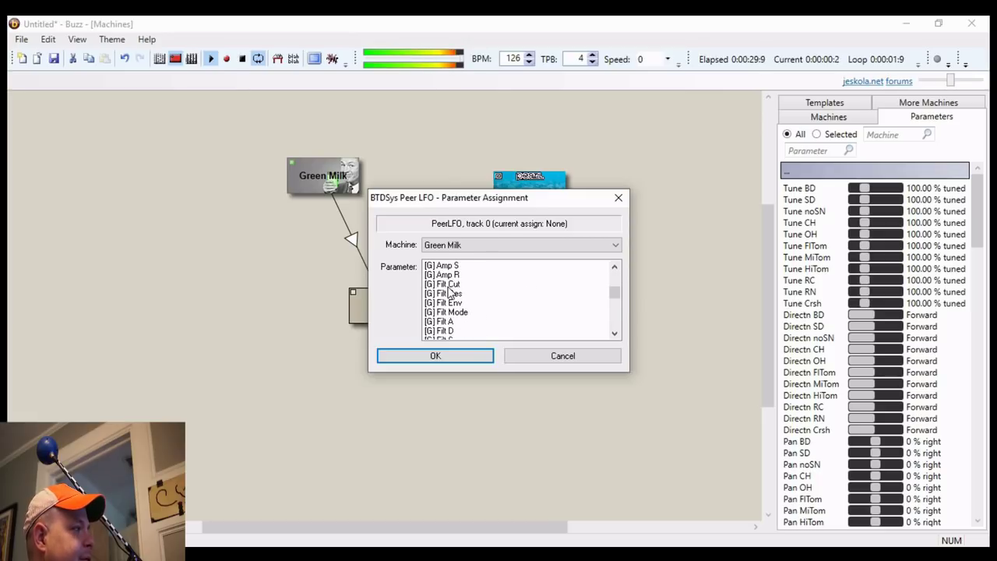
pyautogui.click(450, 293)
pyautogui.click(467, 356)
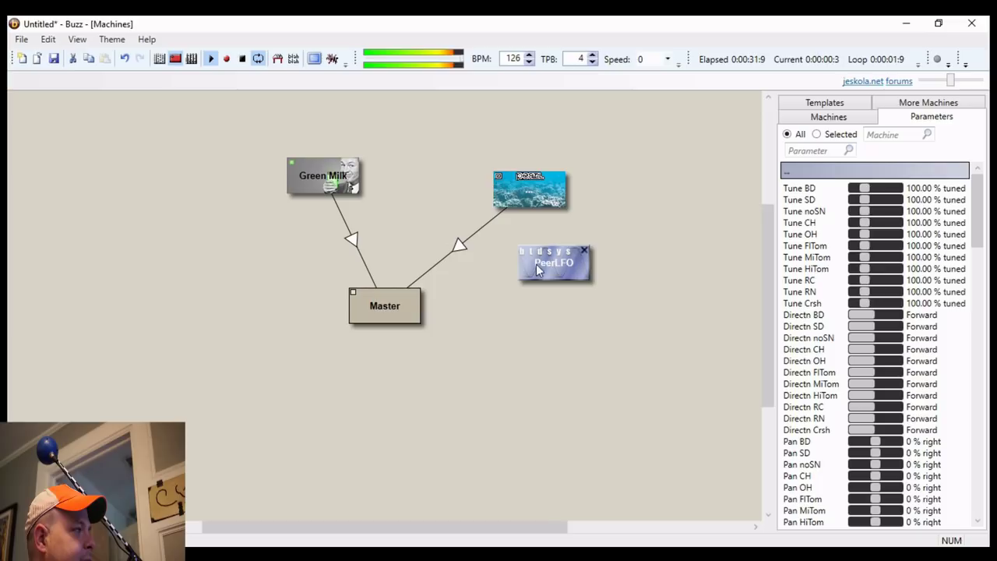
# Switch the PeerLFO on and move it to the upper left of the graph.
pyautogui.doubleClick(559, 263)
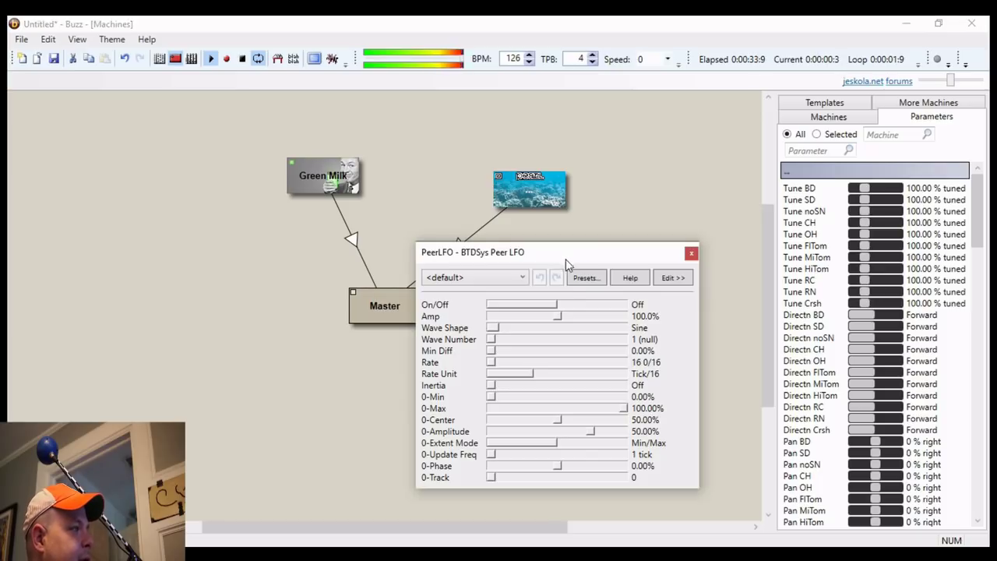
pyautogui.click(579, 306)
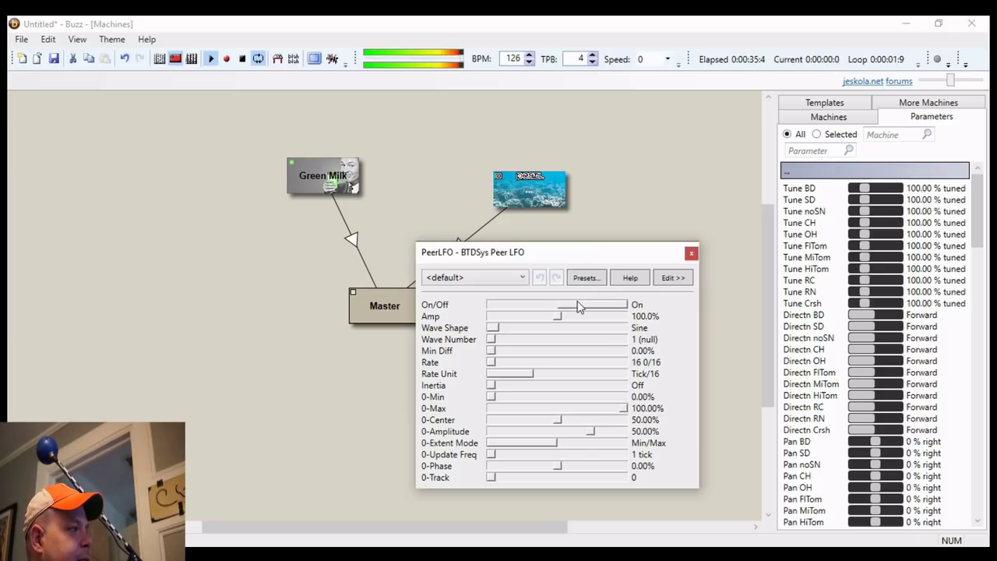
pyautogui.click(690, 253)
pyautogui.moveTo(563, 275); pyautogui.dragTo(179, 179)
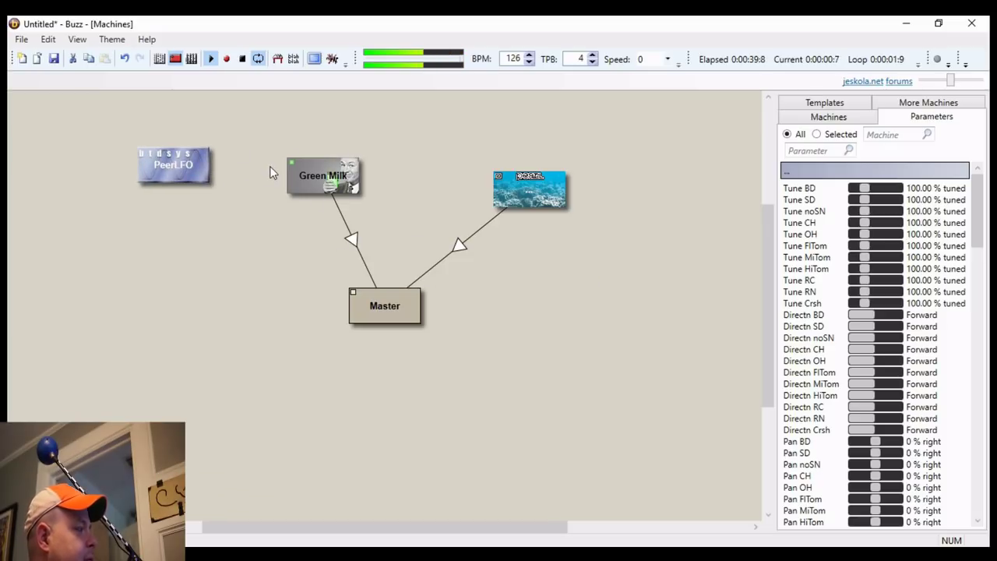
# Add a second Peer LFO machine, PeerLFO2, by searching 'peer'.
pyautogui.rightClick(248, 253)
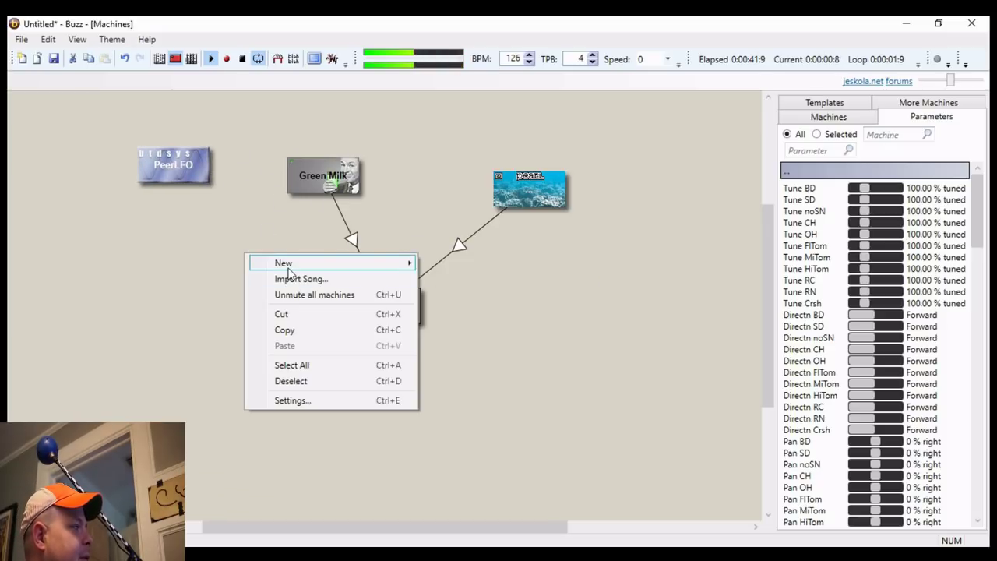
pyautogui.moveTo(288, 266)
pyautogui.click(255, 244)
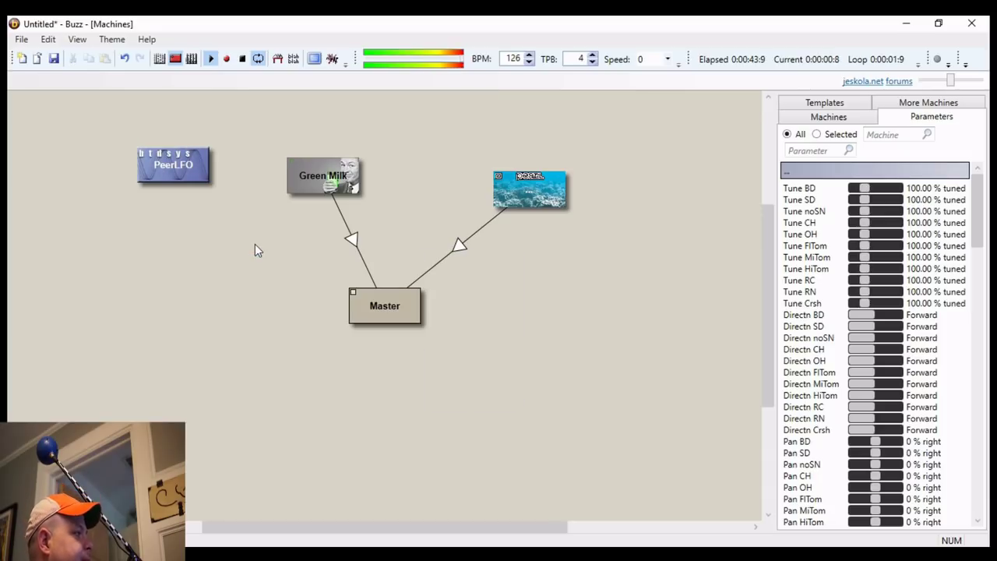
pyautogui.press('Return')
pyautogui.write('peer')
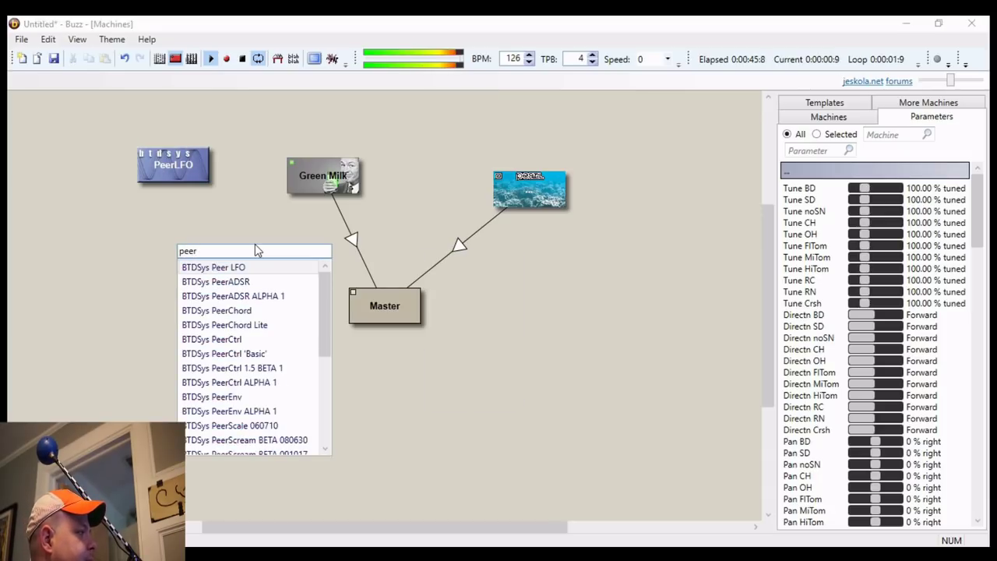
pyautogui.press('Escape')
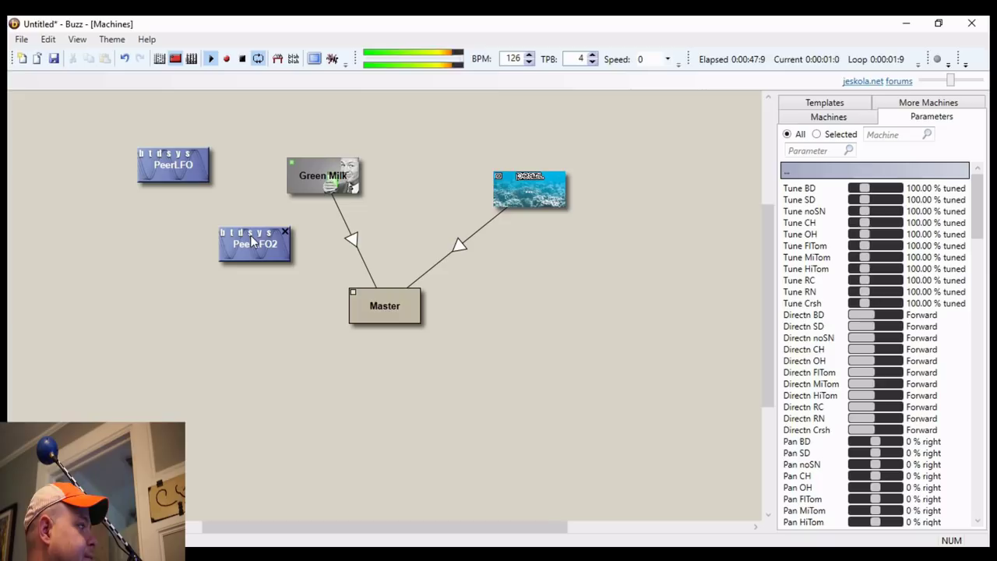
# Assign PeerLFO2's first track to Green Milk's Filt Res parameter.
pyautogui.rightClick(254, 243)
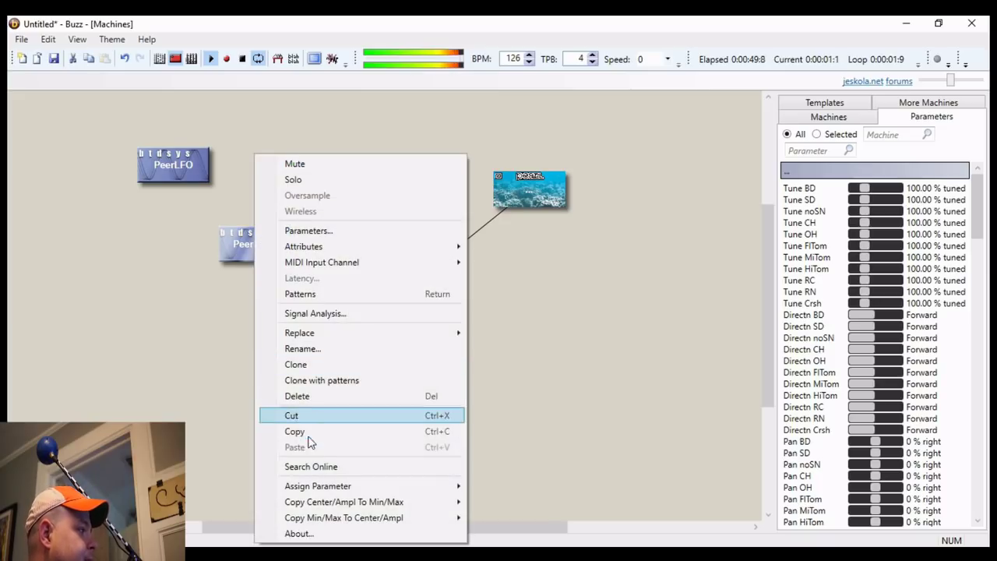
pyautogui.moveTo(345, 489)
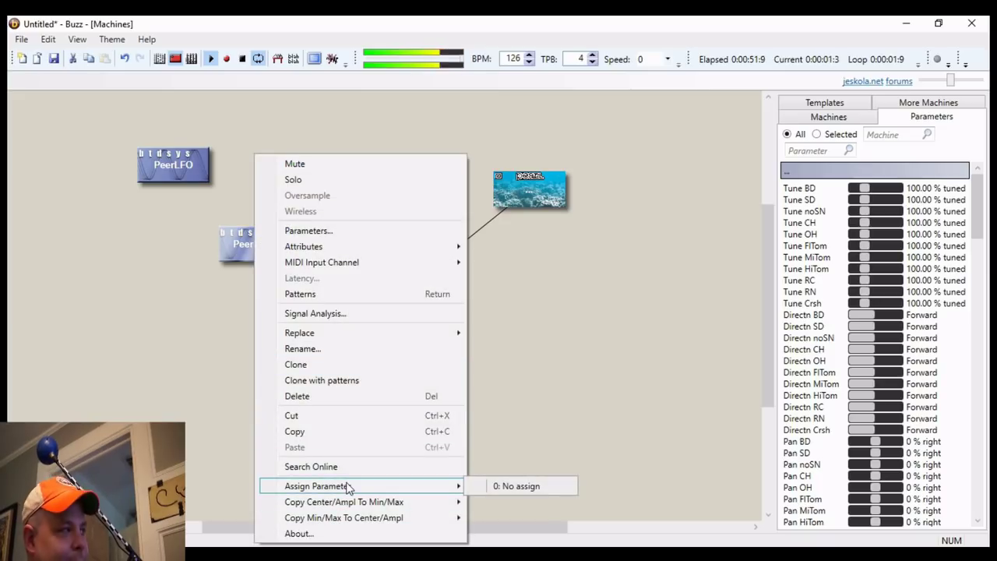
pyautogui.click(490, 485)
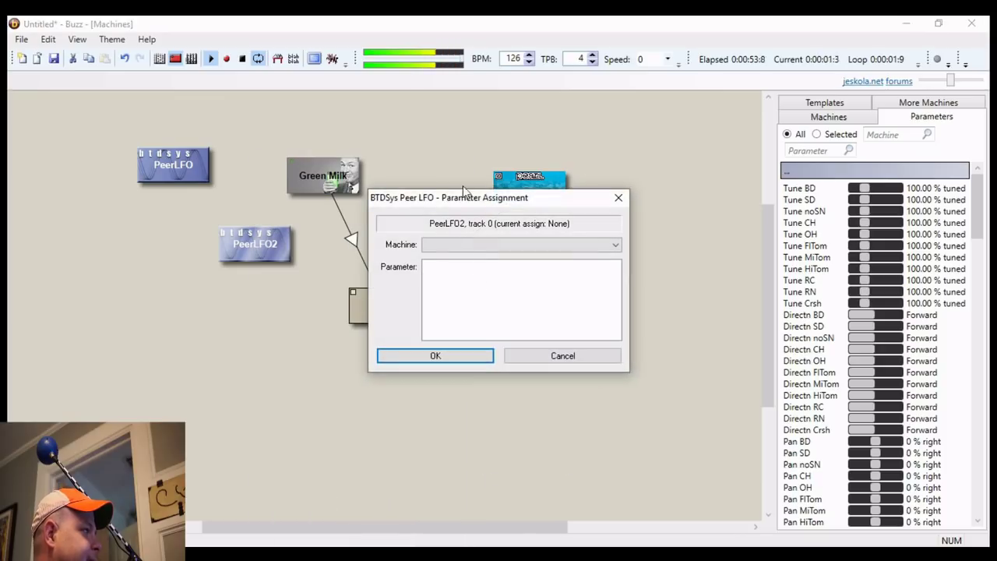
pyautogui.click(480, 246)
pyautogui.click(482, 266)
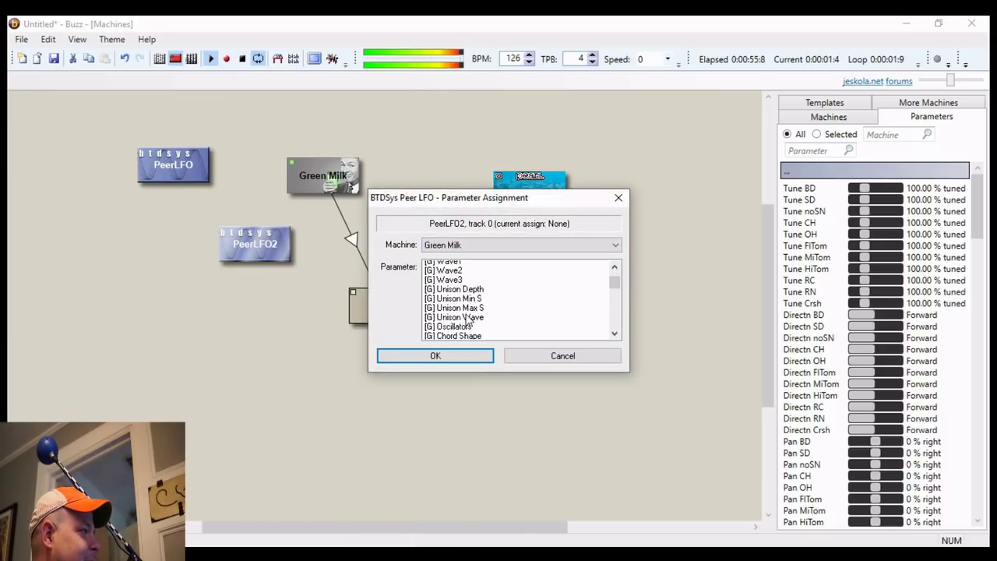
pyautogui.scroll(-3, 468, 322)
pyautogui.scroll(1, 467, 303)
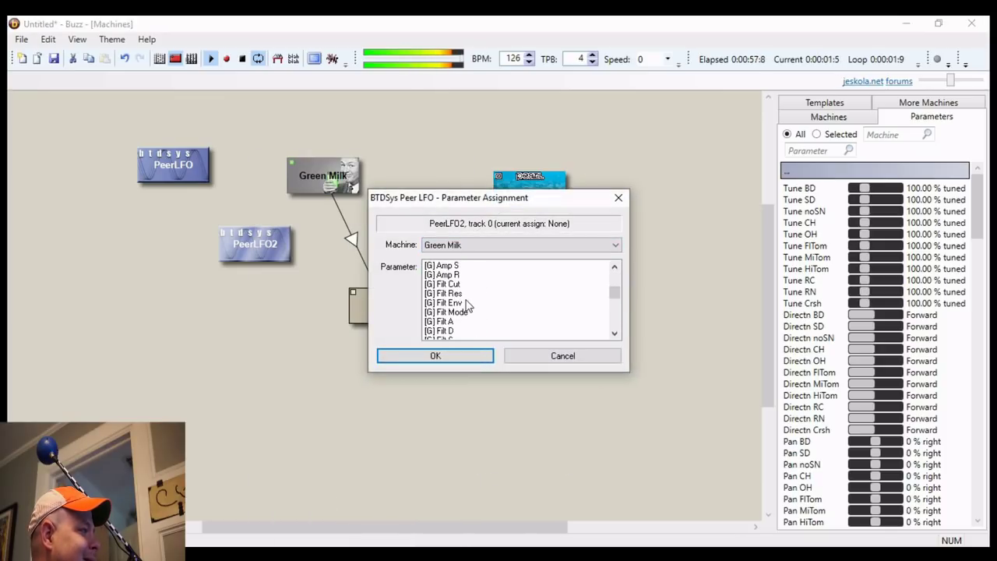
pyautogui.click(465, 294)
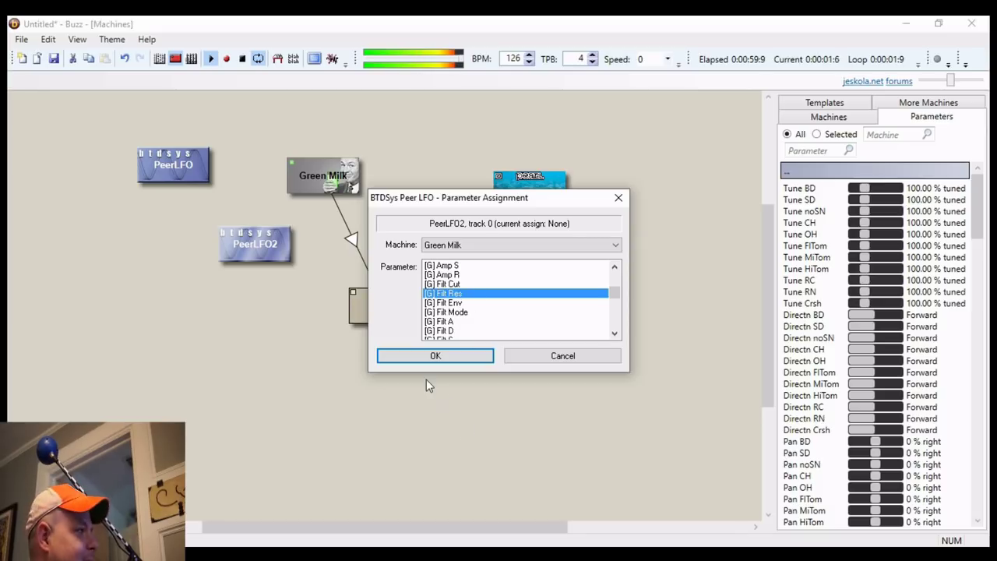
pyautogui.click(436, 356)
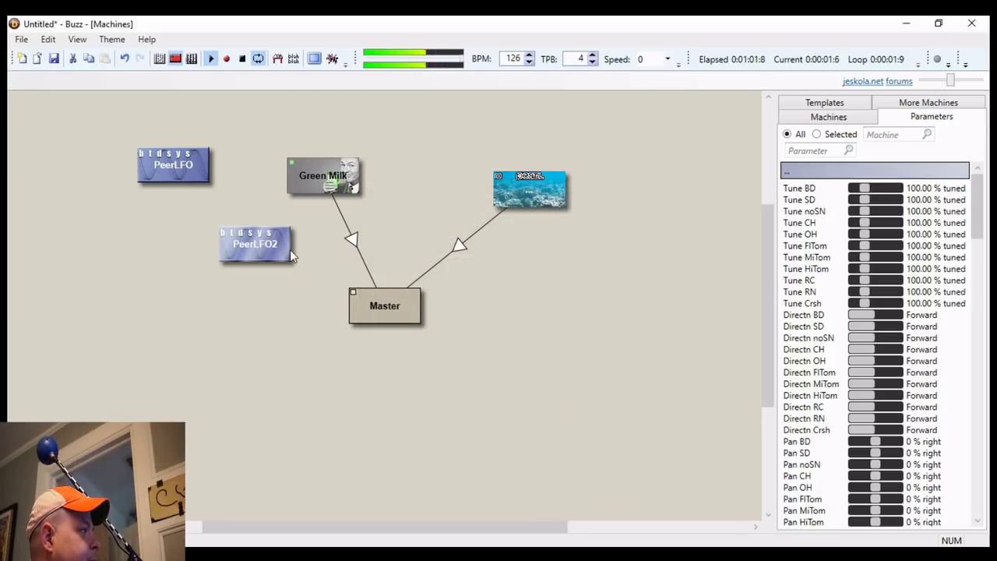
# Nudge PeerLFO2 slightly right and set its On/Off parameter to On.
pyautogui.moveTo(285, 251); pyautogui.dragTo(286, 251)
pyautogui.doubleClick(265, 243)
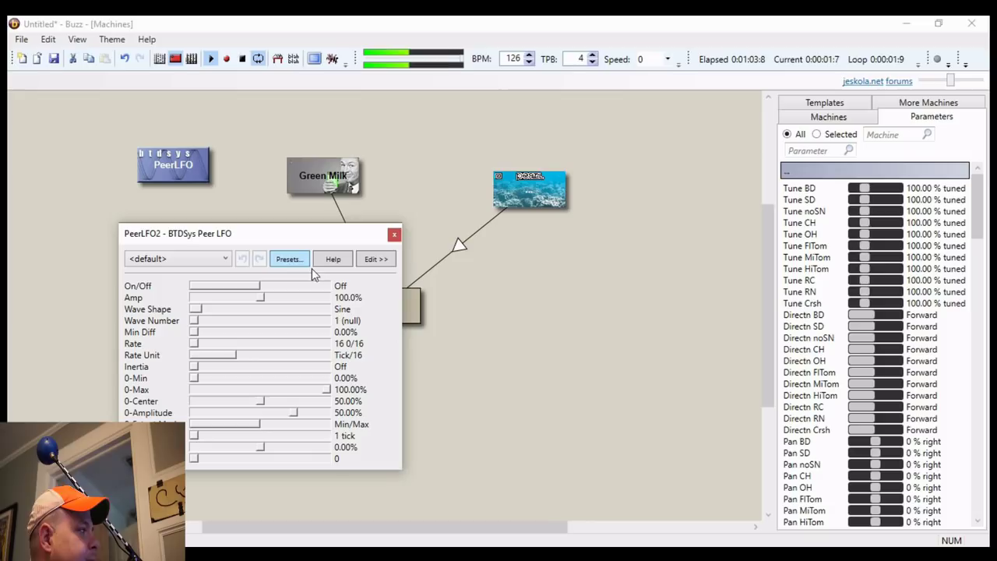
pyautogui.click(318, 287)
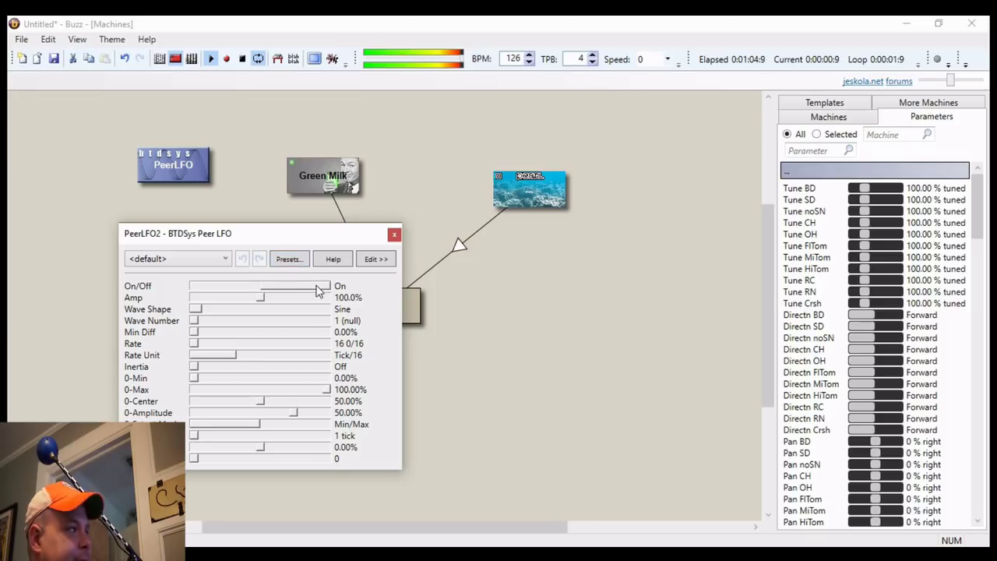
# Set PeerLFO's 0-Min to about 13.59% and 0-Max to about 79.89%.
pyautogui.click(394, 237)
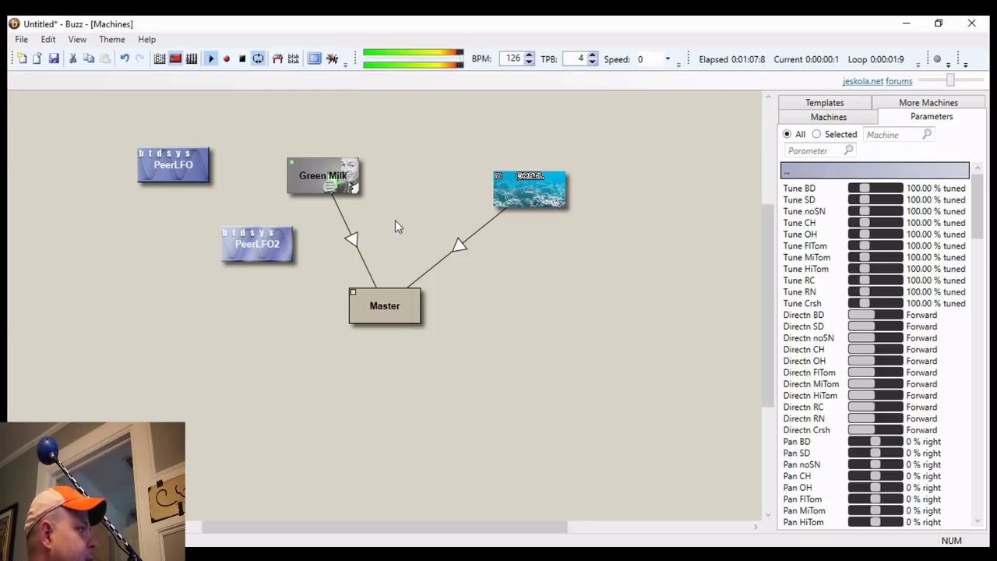
pyautogui.doubleClick(191, 179)
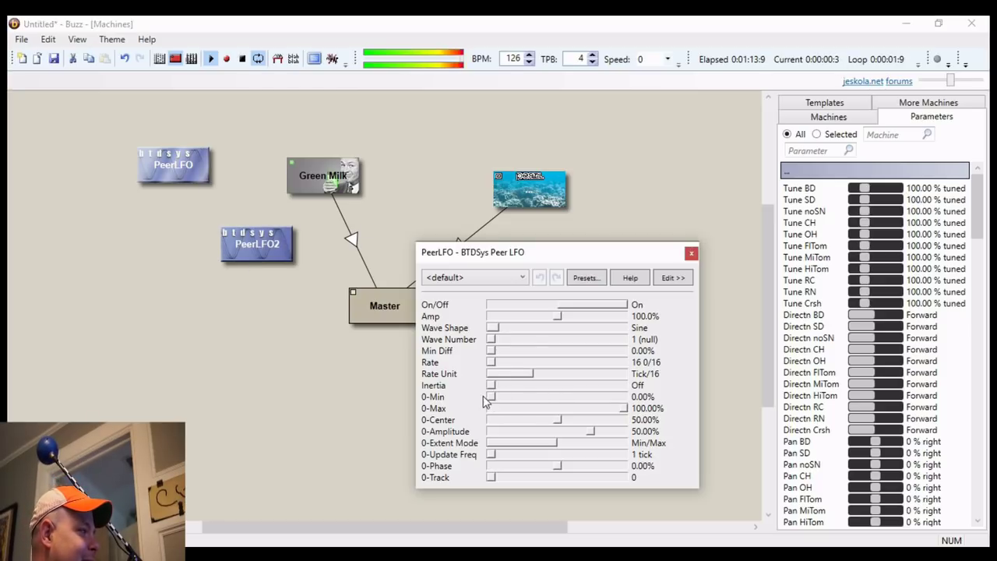
pyautogui.moveTo(501, 400); pyautogui.dragTo(512, 400)
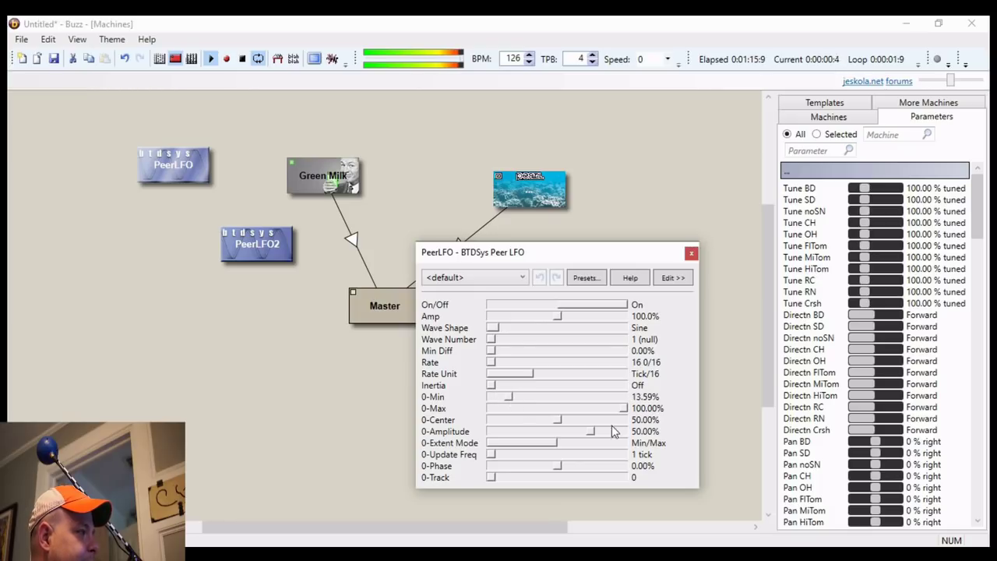
pyautogui.moveTo(623, 413); pyautogui.dragTo(606, 417)
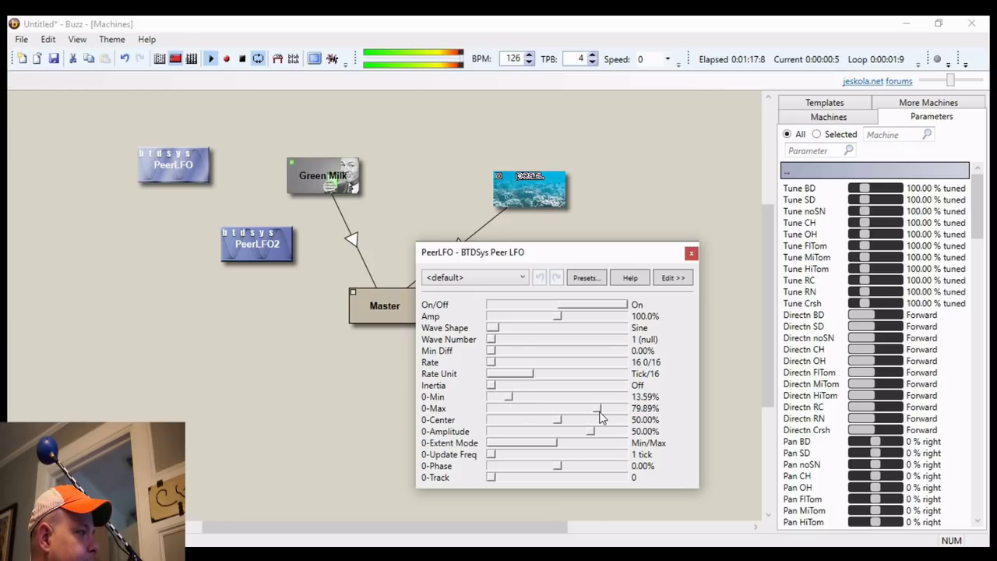
# Narrow PeerLFO2's range, lowering its maximum output to 84.78%.
pyautogui.click(691, 254)
pyautogui.doubleClick(257, 245)
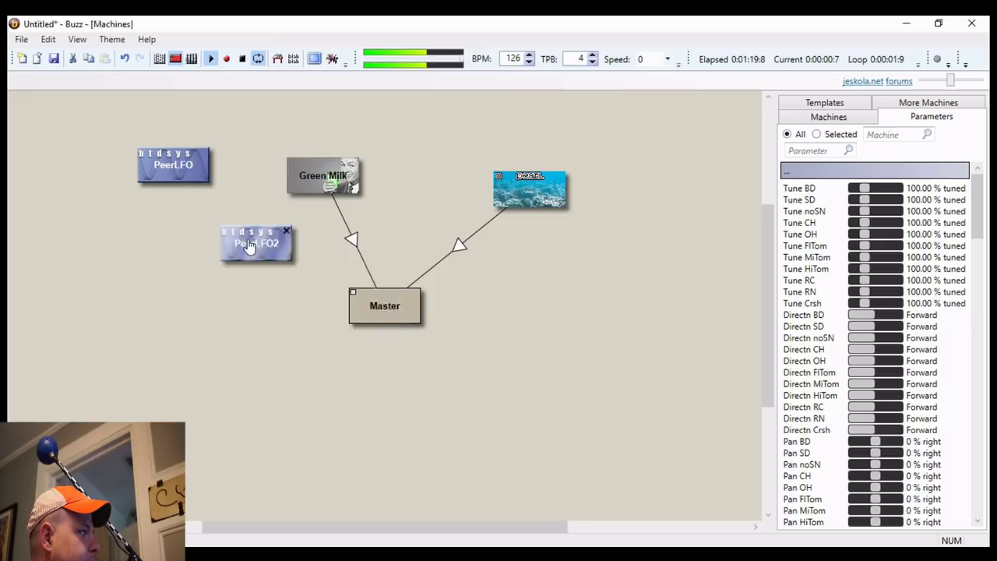
pyautogui.moveTo(325, 394); pyautogui.dragTo(306, 396)
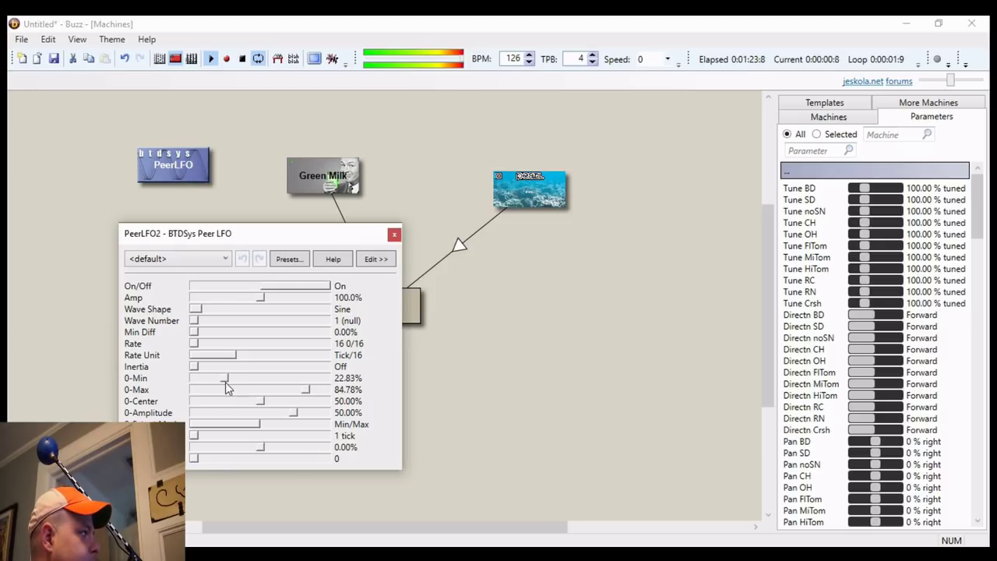
# Watch Green Milk's filter parameters move, then close the Green Milk and PeerLFO2 windows.
pyautogui.doubleClick(320, 181)
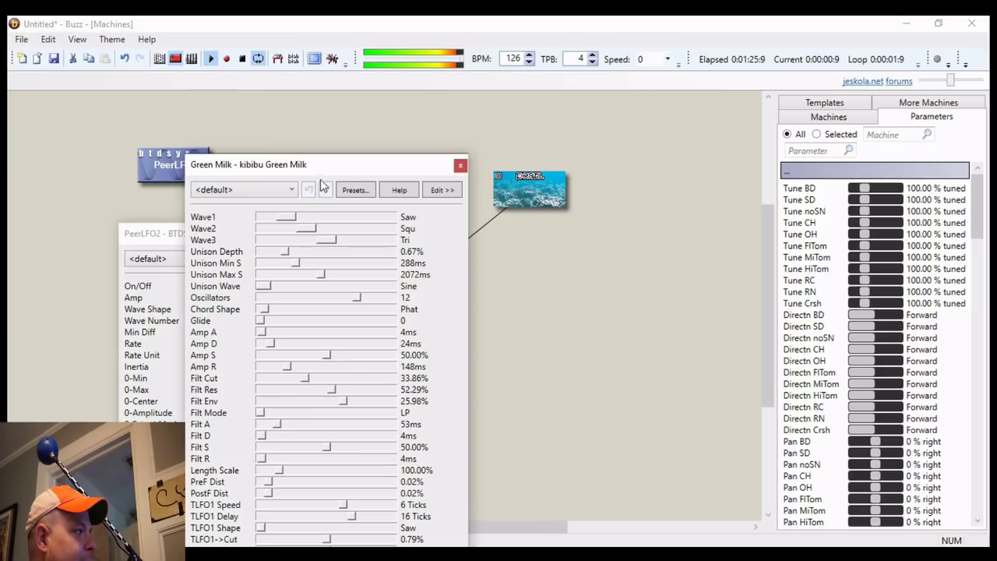
pyautogui.moveTo(348, 167); pyautogui.dragTo(583, 84)
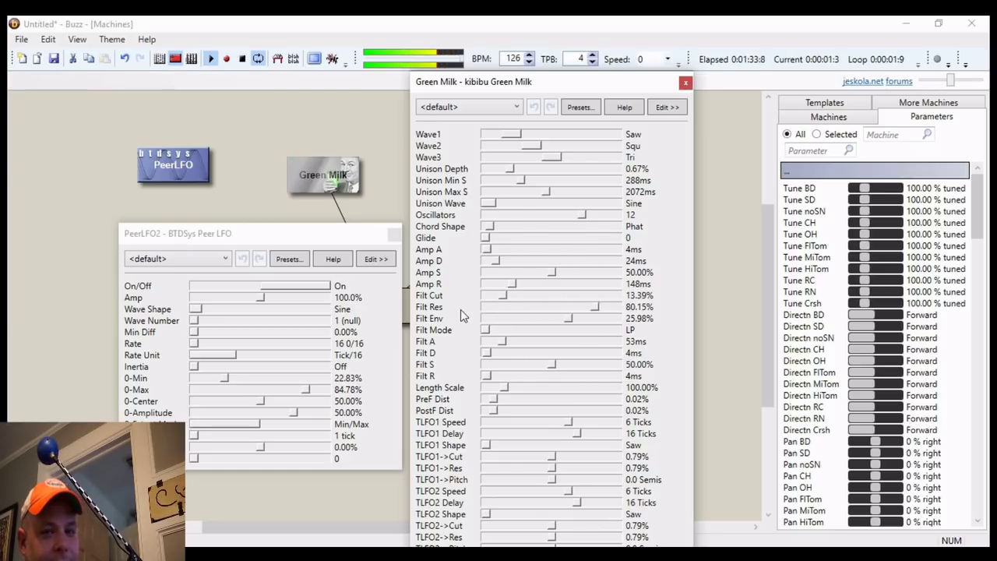
pyautogui.click(686, 83)
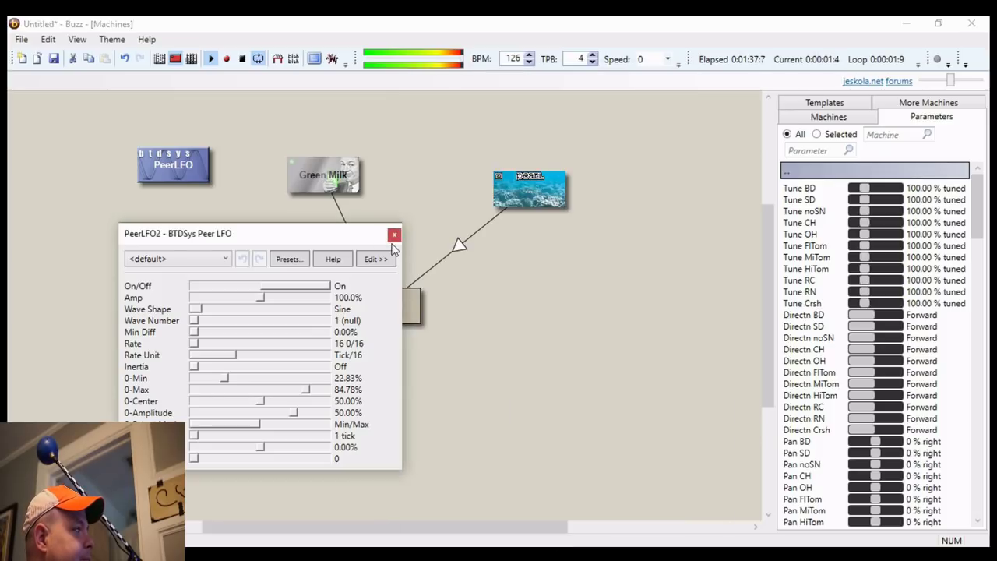
pyautogui.click(393, 235)
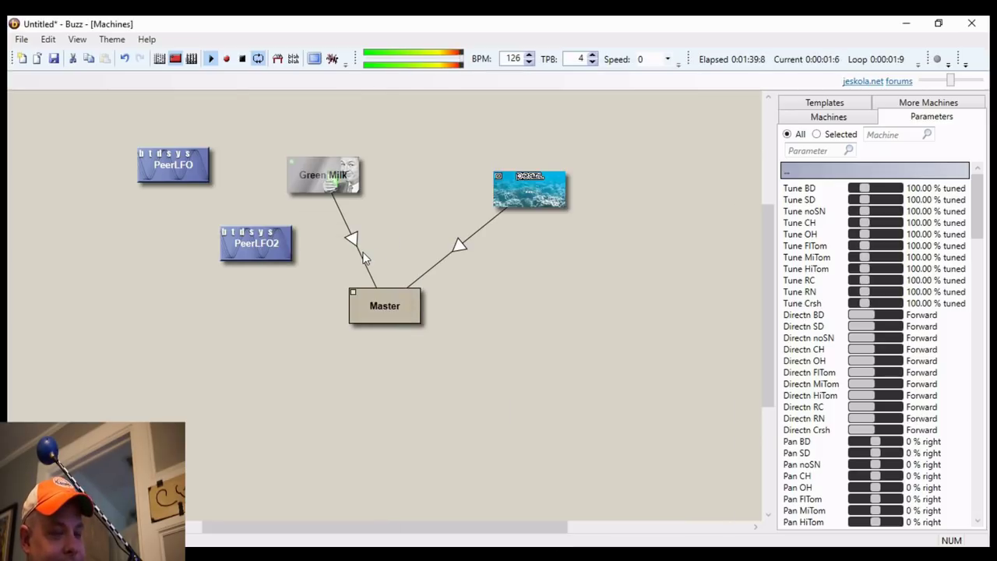
pyautogui.click(590, 373)
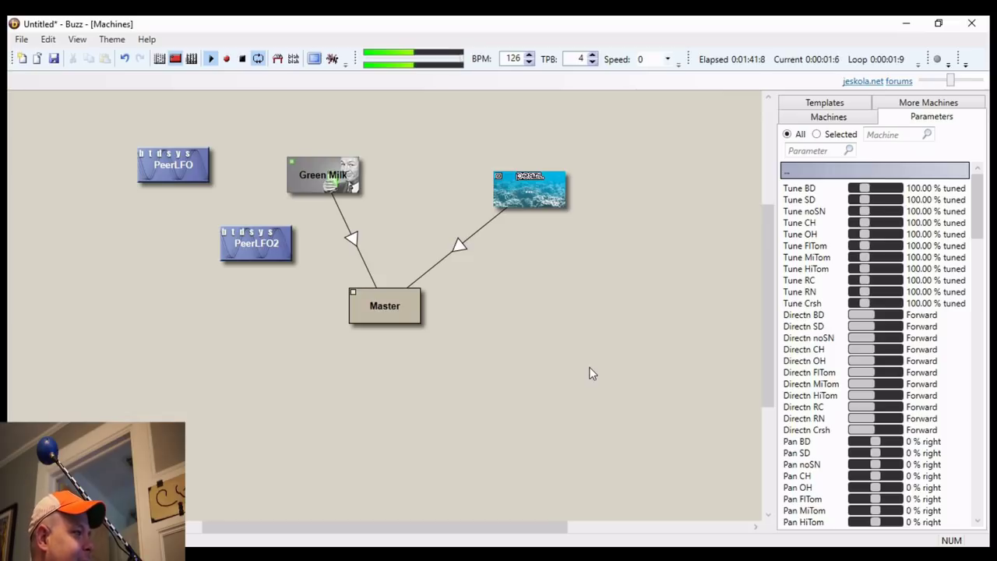
# Load dblue_Glitch_v1_3.dll as a new VST machine from the file browser.
pyautogui.rightClick(590, 373)
pyautogui.moveTo(623, 380)
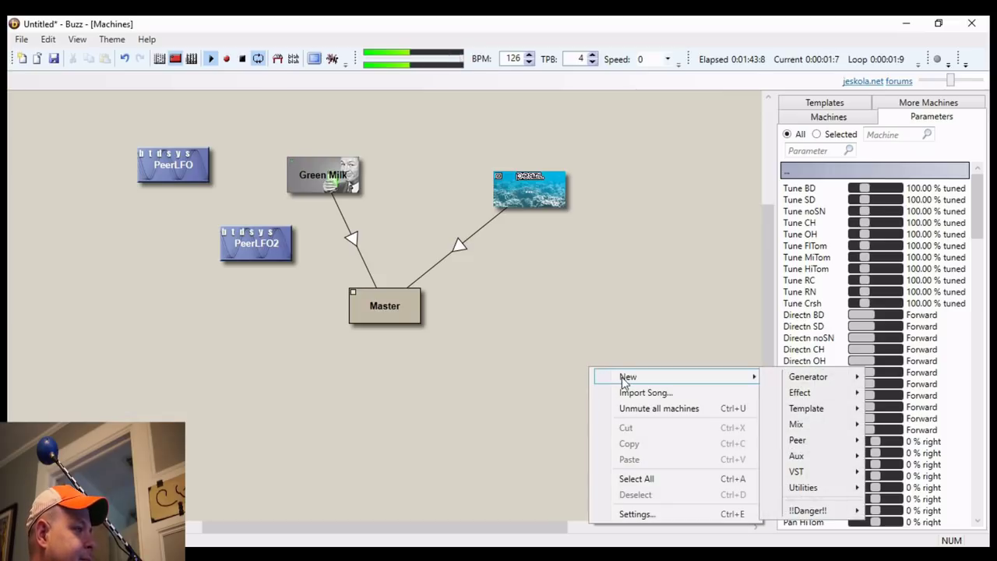
pyautogui.moveTo(797, 482)
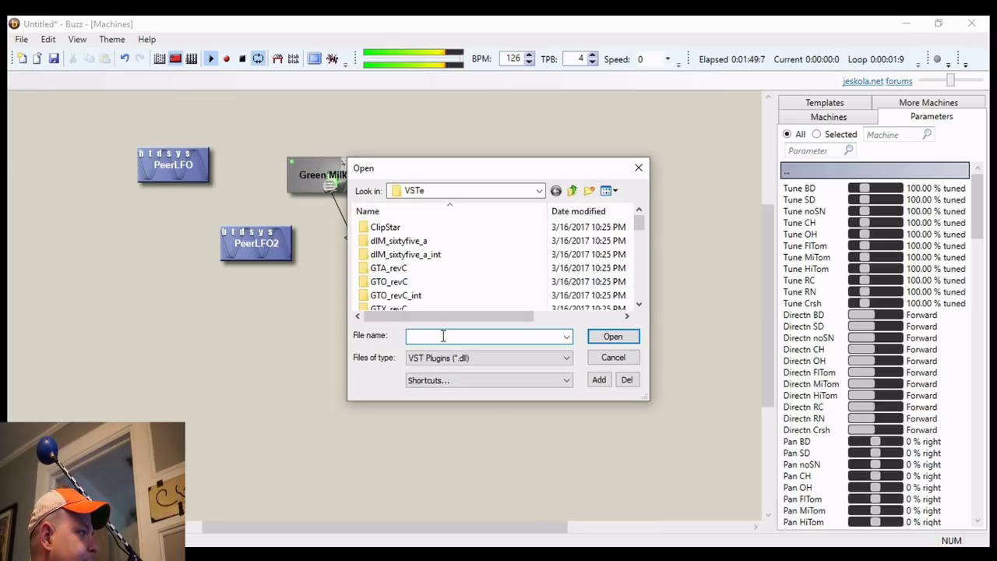
pyautogui.write('d')
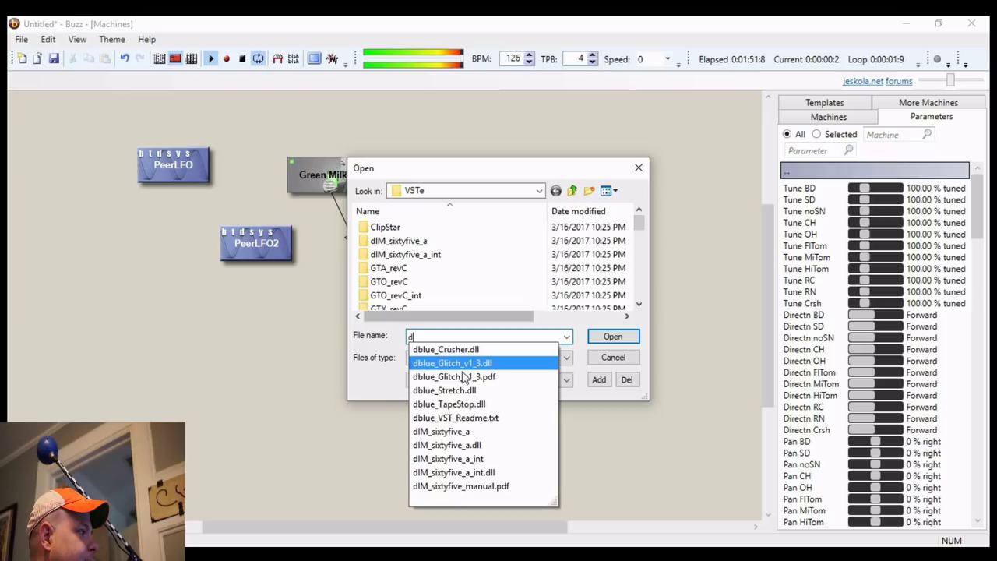
pyautogui.click(505, 364)
pyautogui.click(612, 338)
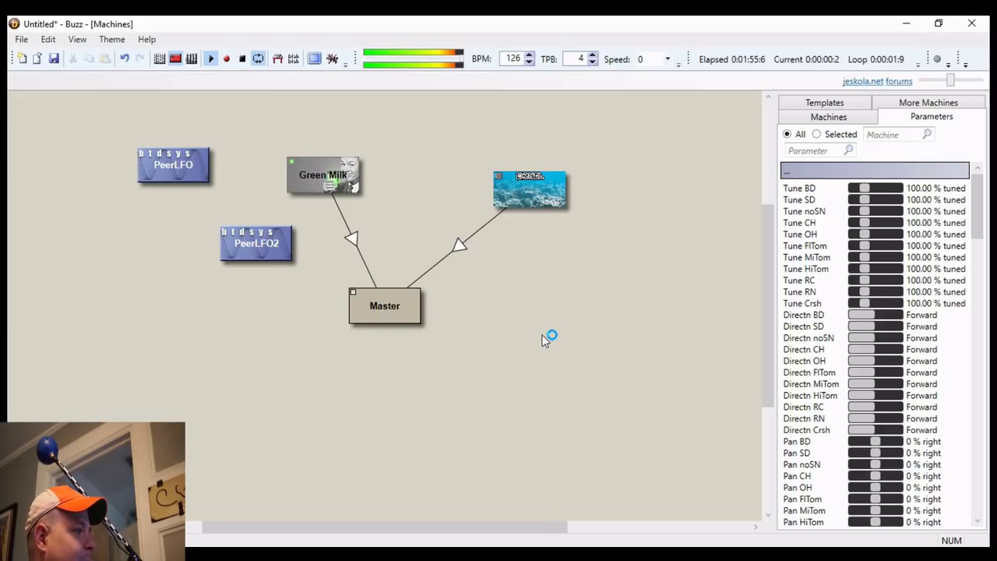
# Randomise the Glitch effect's step pattern, then randomise a fresh pattern in bank 3.
pyautogui.doubleClick(569, 354)
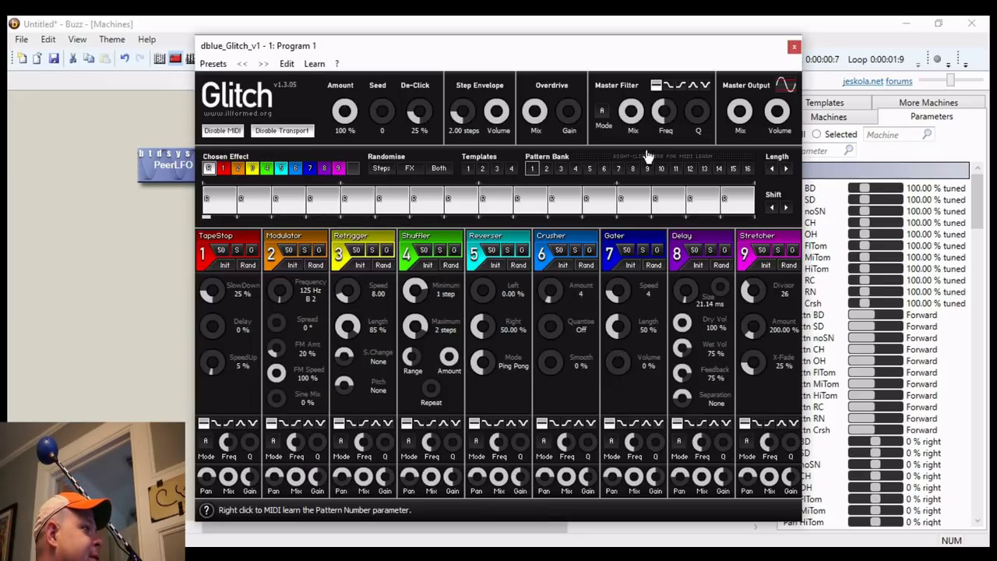
pyautogui.click(439, 169)
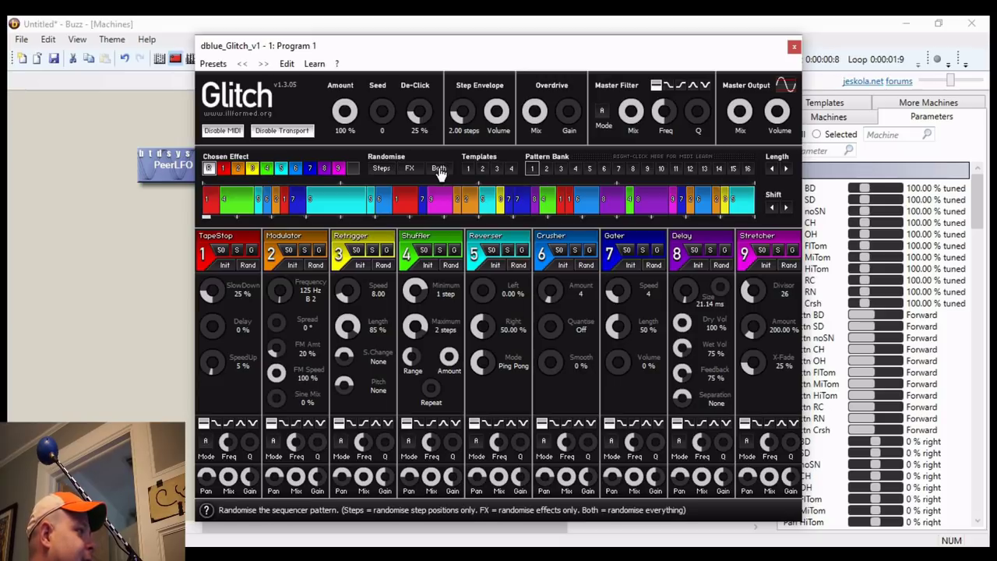
pyautogui.click(560, 169)
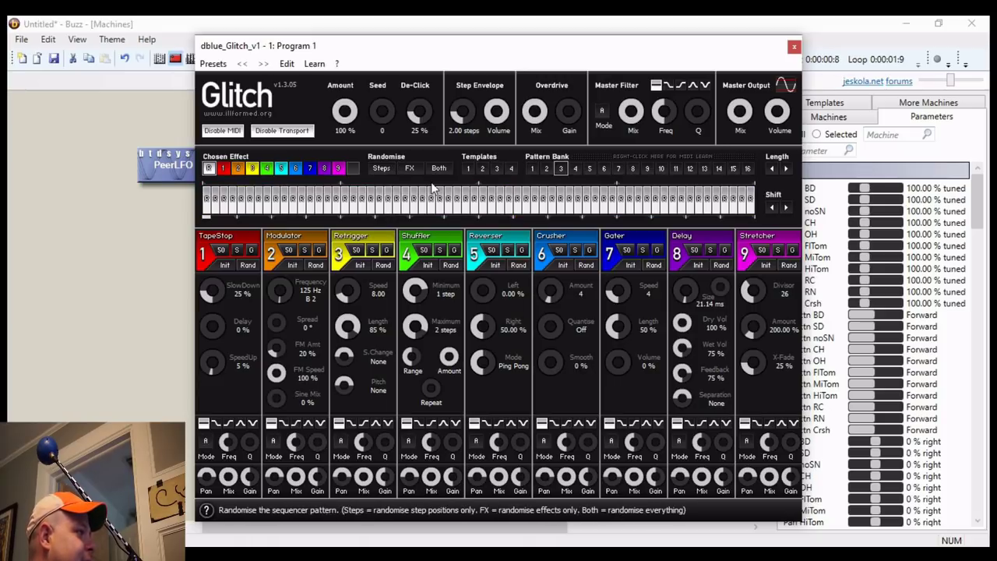
pyautogui.click(439, 168)
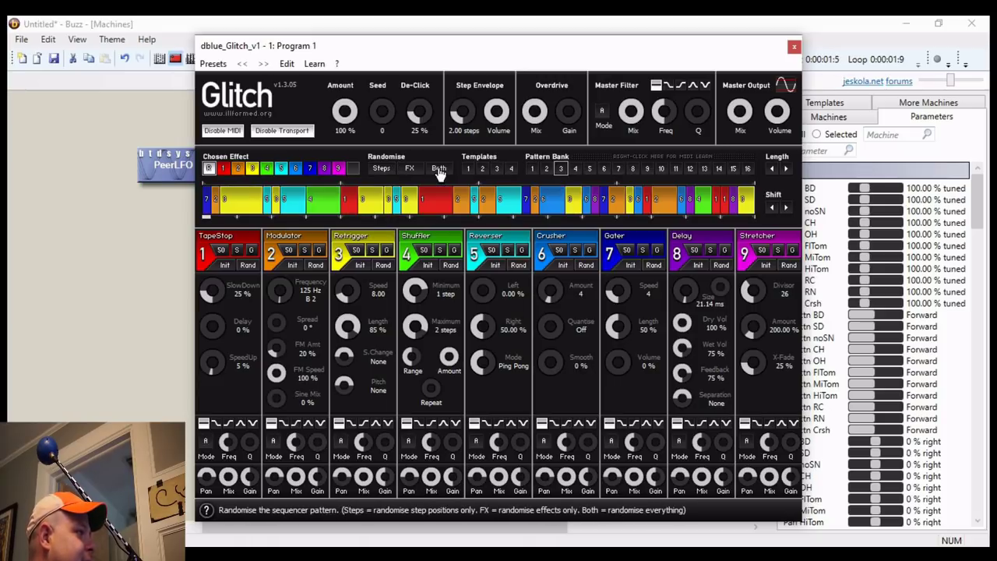
pyautogui.click(794, 49)
# Place Glitch below the drums, route the drums through it, and rewire the drums directly to Master.
pyautogui.moveTo(601, 368); pyautogui.dragTo(555, 300)
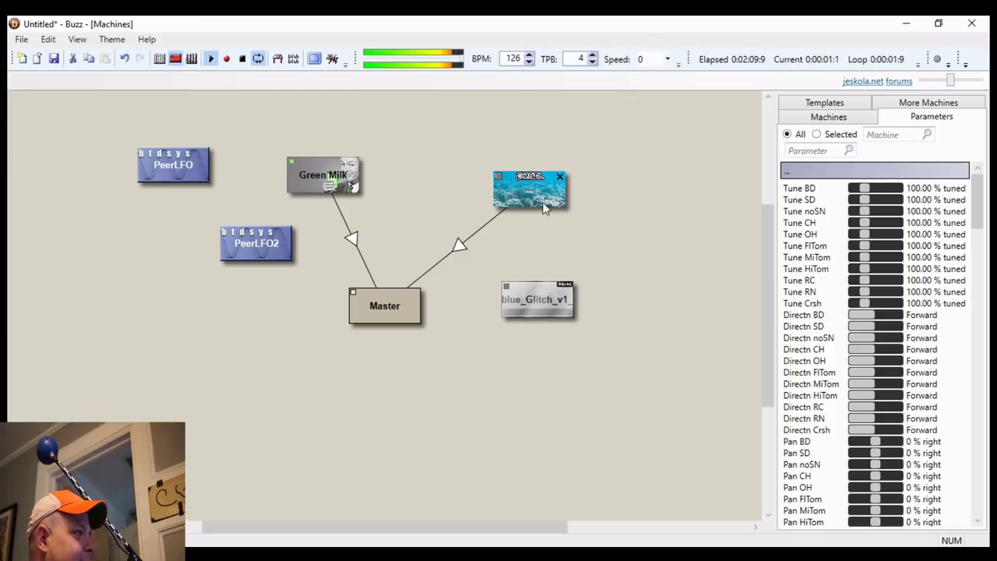
pyautogui.moveTo(542, 201); pyautogui.dragTo(414, 315)
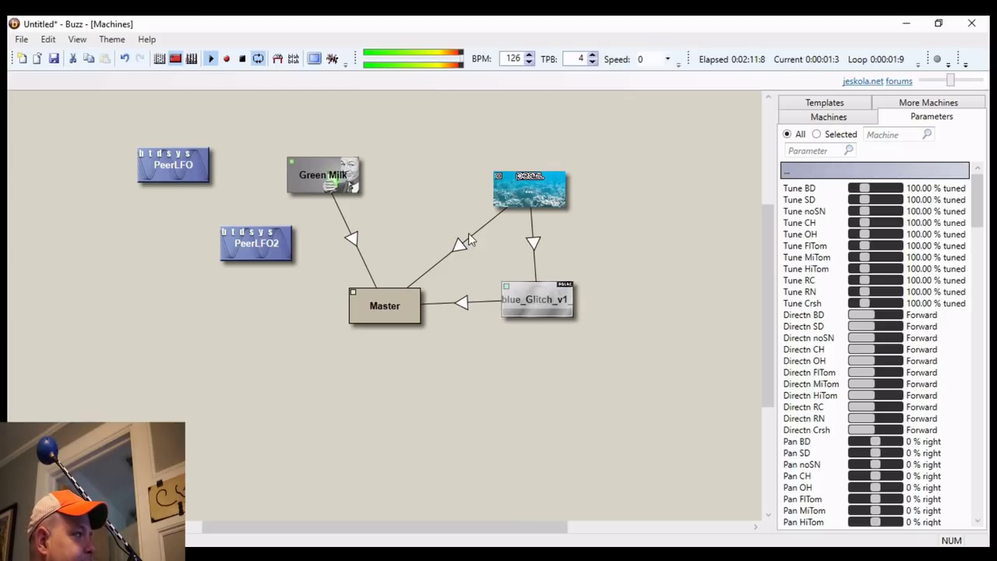
pyautogui.rightClick(459, 250)
pyautogui.click(491, 298)
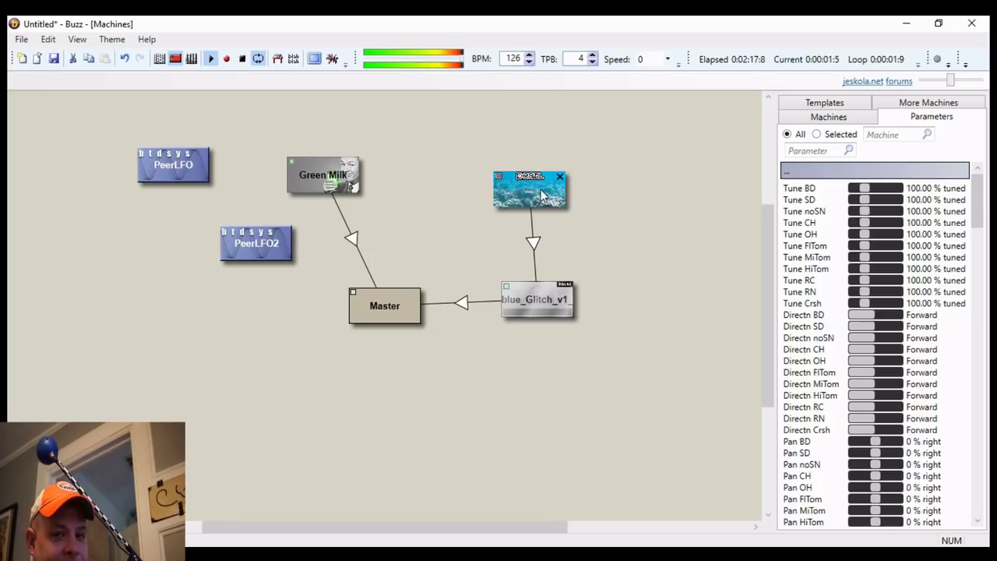
pyautogui.moveTo(421, 291); pyautogui.dragTo(421, 284)
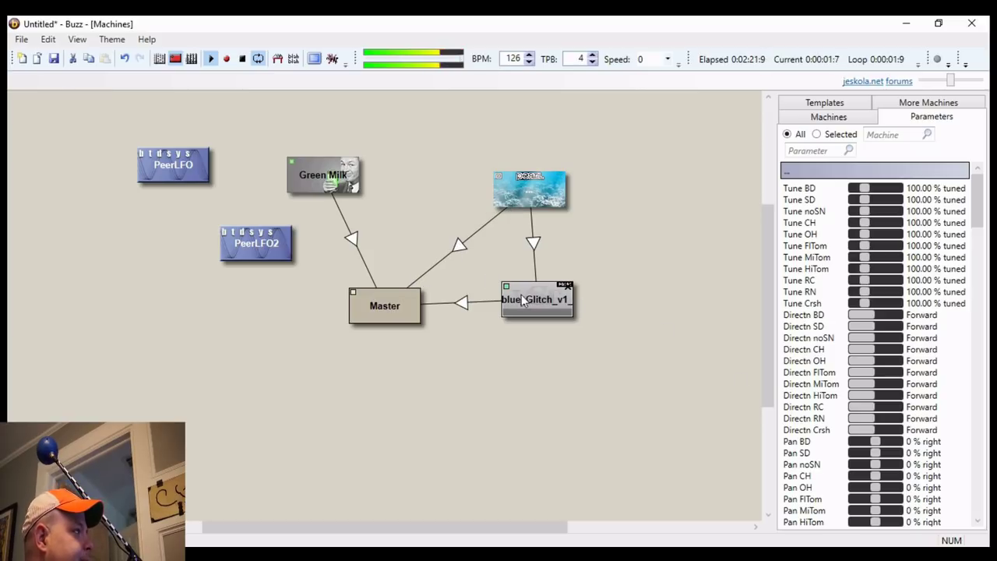
# Add a new Peer LFO machine, found by filtering the machine list for 'peer'.
pyautogui.rightClick(552, 401)
pyautogui.click(501, 407)
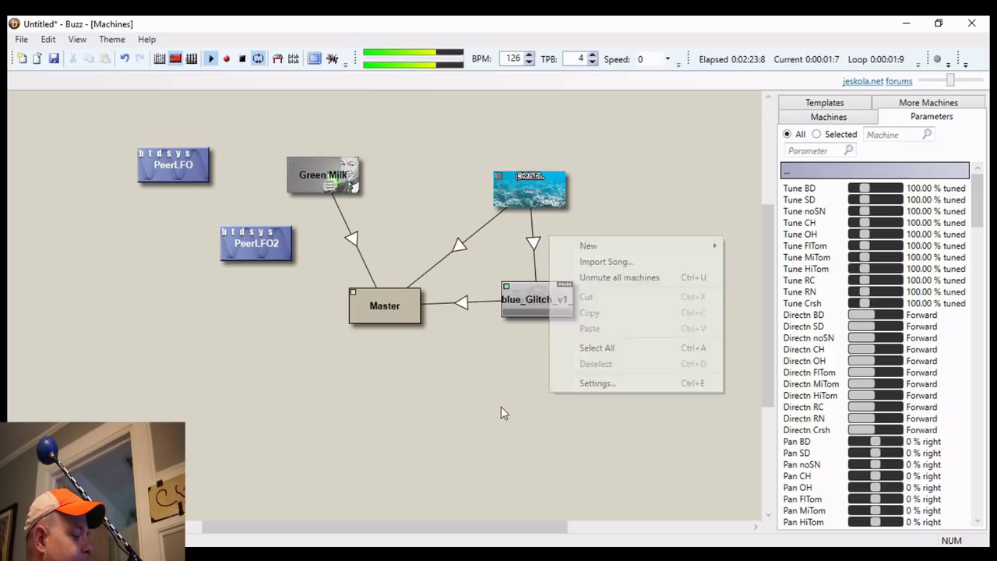
pyautogui.doubleClick(501, 407)
pyautogui.write('peer')
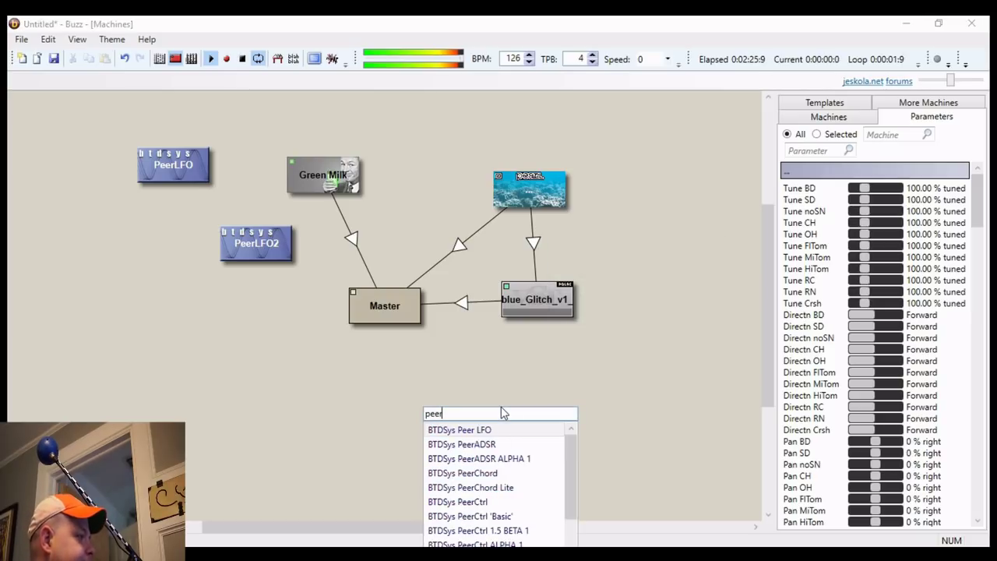
pyautogui.press('Escape')
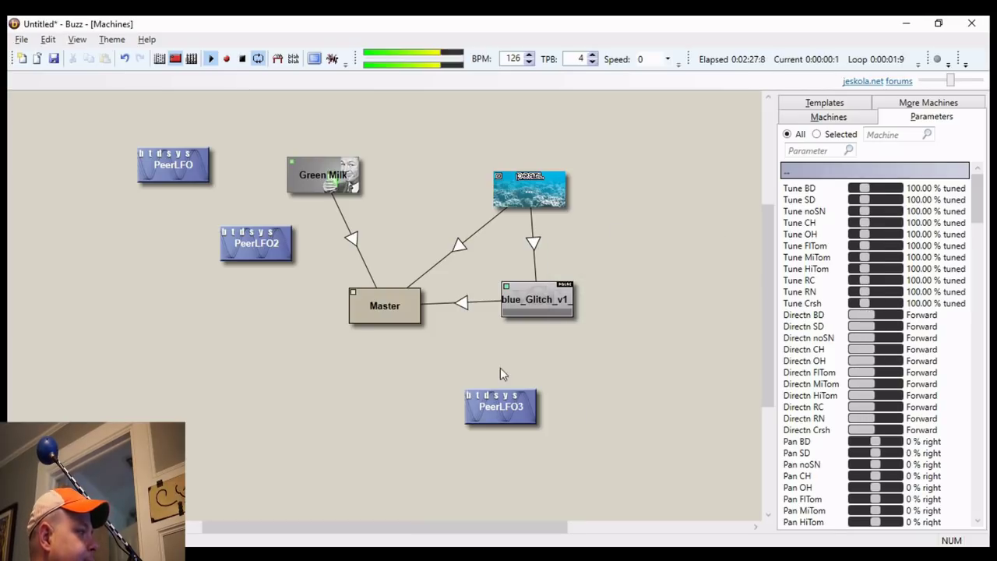
# Assign PeerLFO3 to modulate dblue_Glitch_v1_3's [T] Note parameter.
pyautogui.rightClick(512, 408)
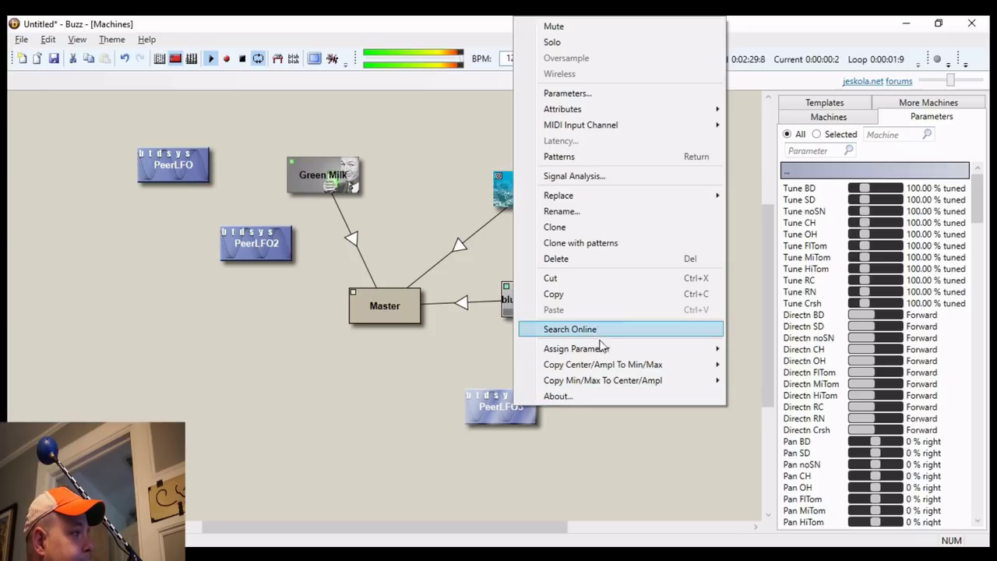
pyautogui.moveTo(601, 356)
pyautogui.click(762, 349)
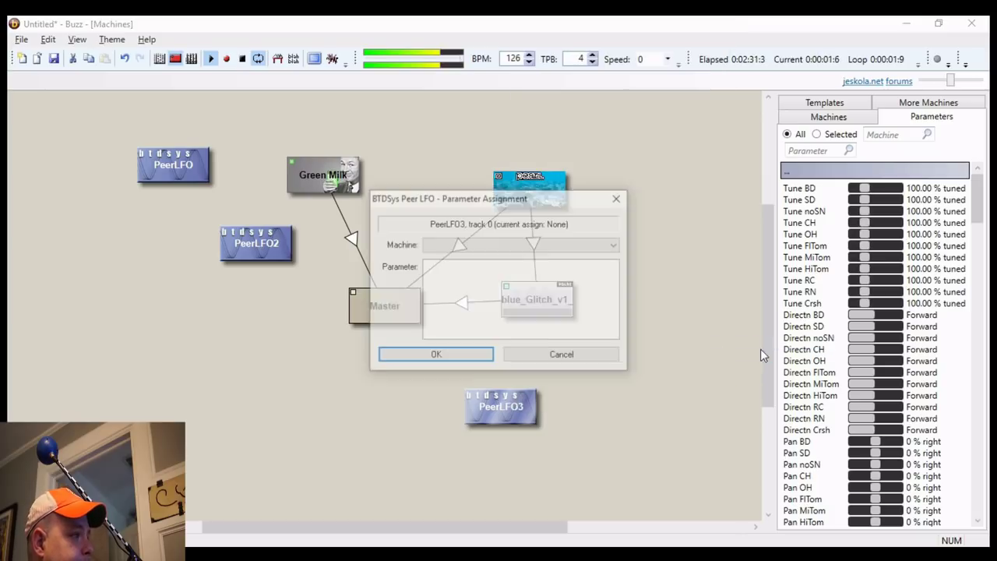
pyautogui.click(499, 243)
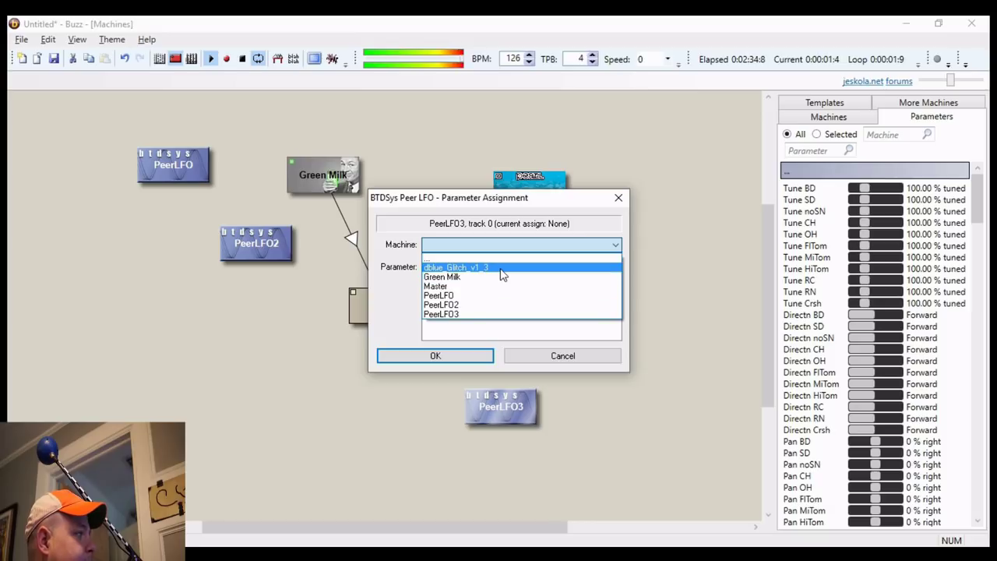
pyautogui.click(501, 269)
pyautogui.click(438, 324)
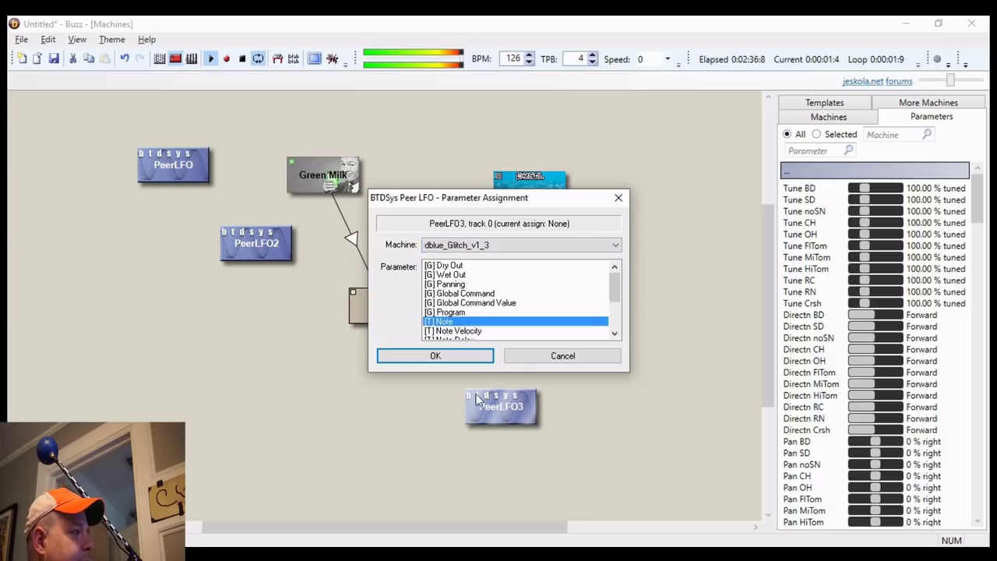
pyautogui.click(459, 357)
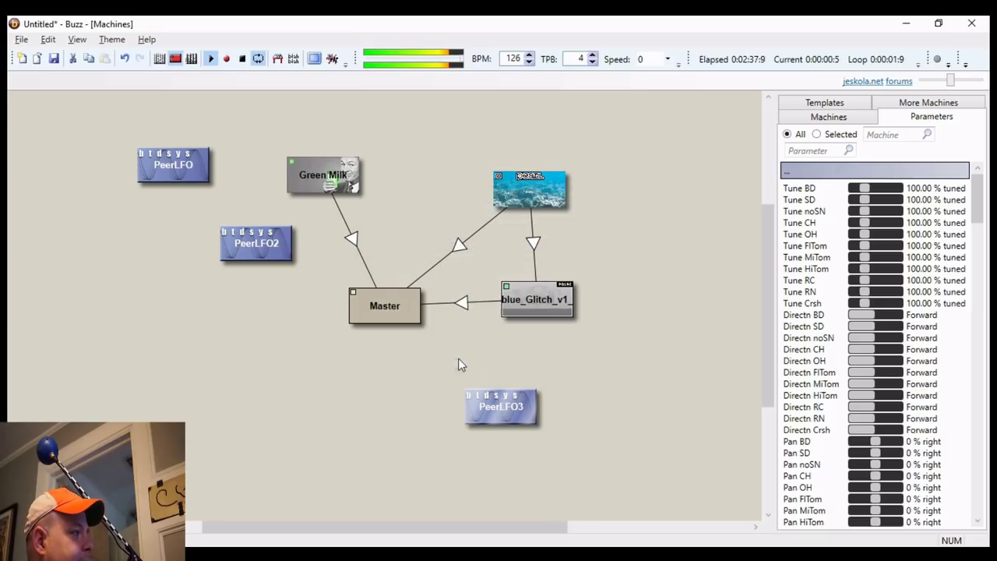
pyautogui.doubleClick(514, 401)
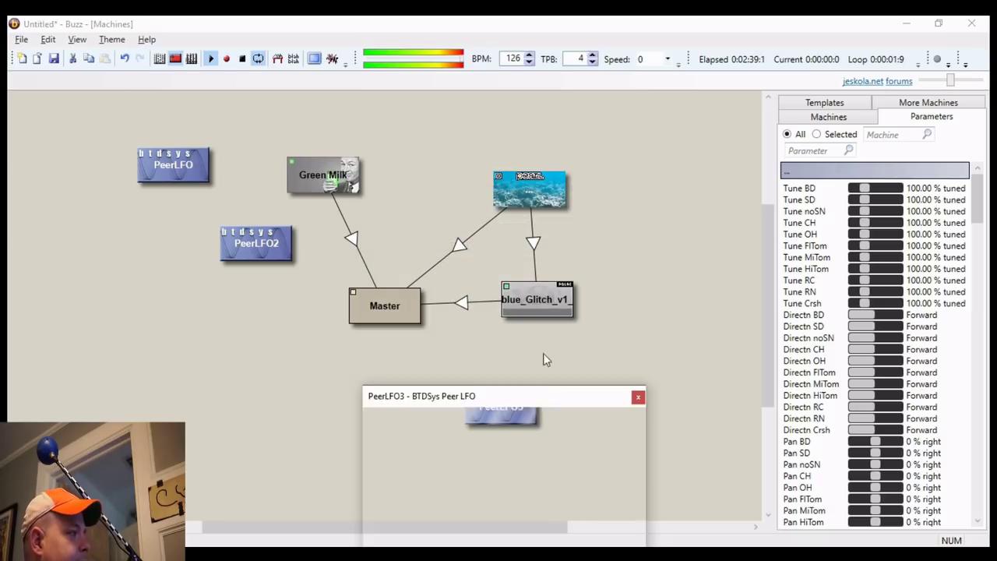
# Re-roll the Glitch sequencer with Randomise 'Both' five times, leaving a new pattern in bank 14.
pyautogui.click(638, 397)
pyautogui.doubleClick(552, 296)
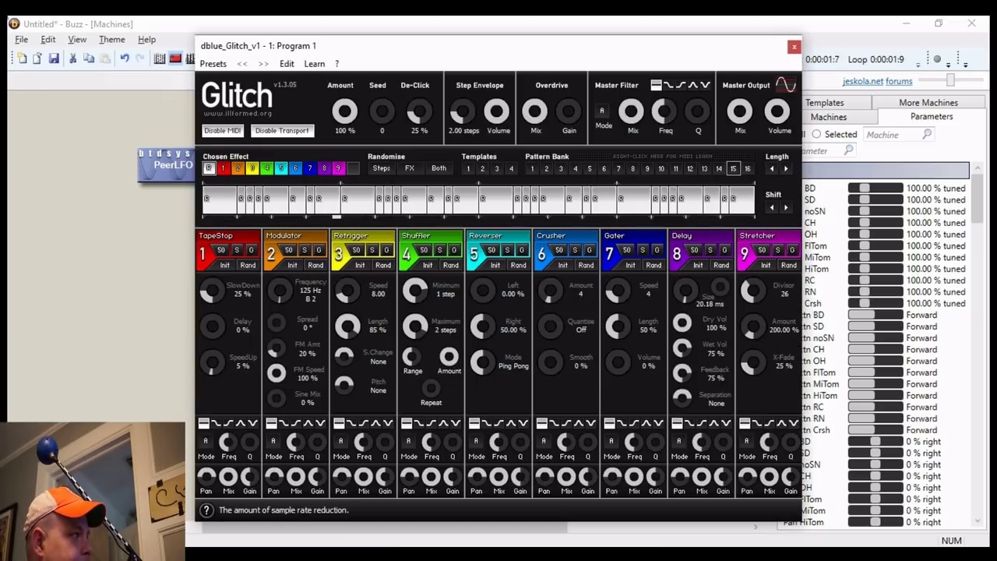
pyautogui.click(438, 170)
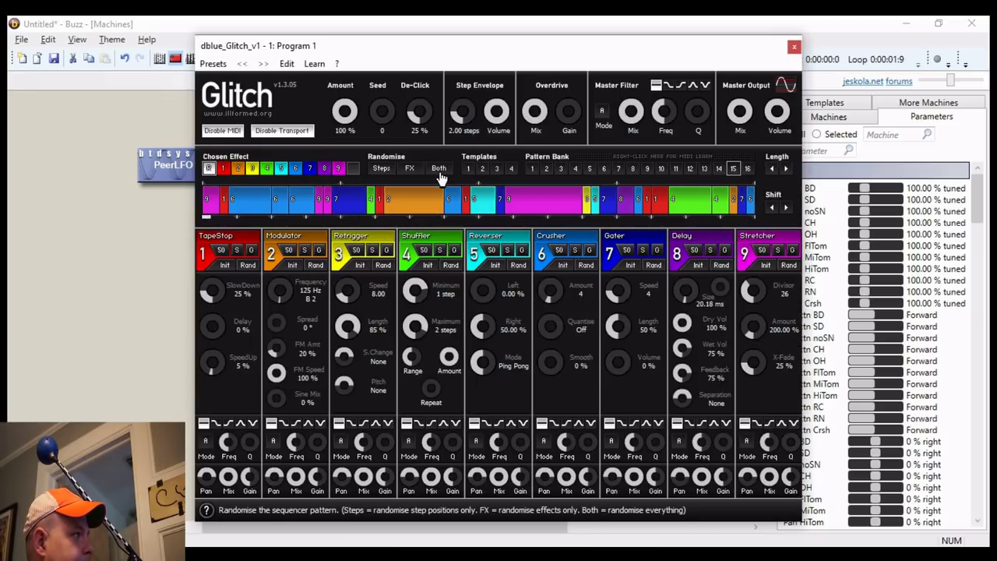
pyautogui.click(440, 175)
pyautogui.click(440, 175)
pyautogui.click(440, 176)
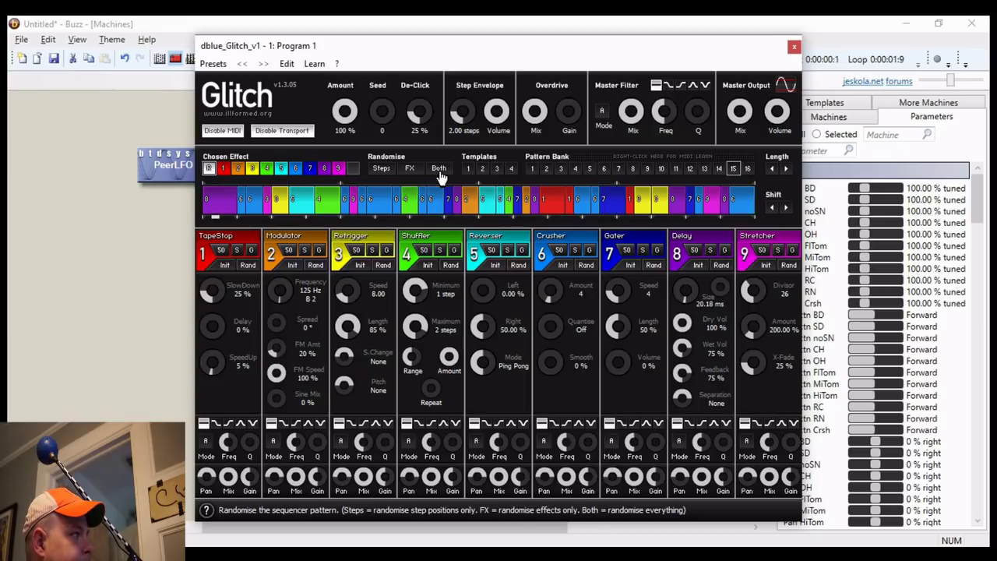
pyautogui.click(440, 175)
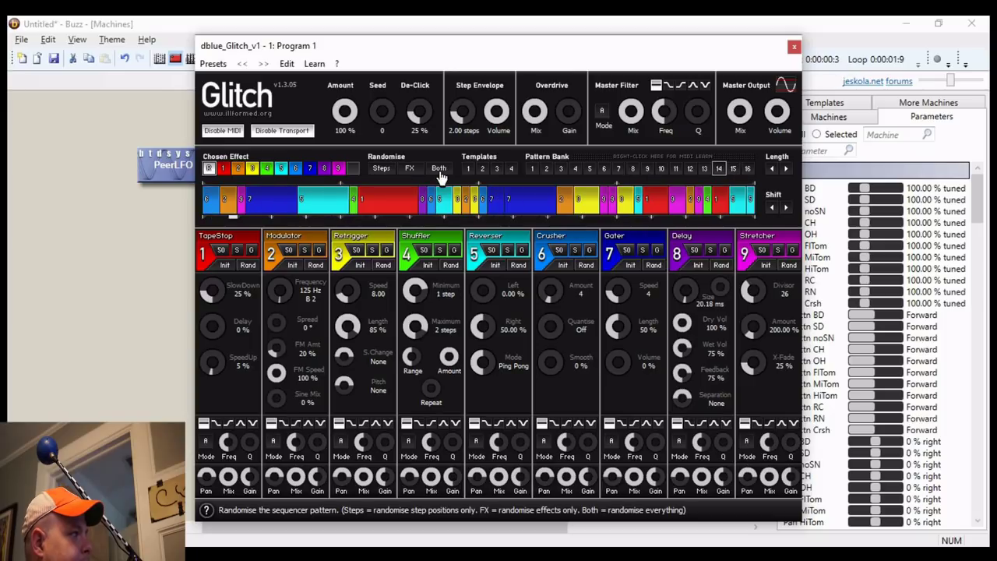
pyautogui.click(794, 47)
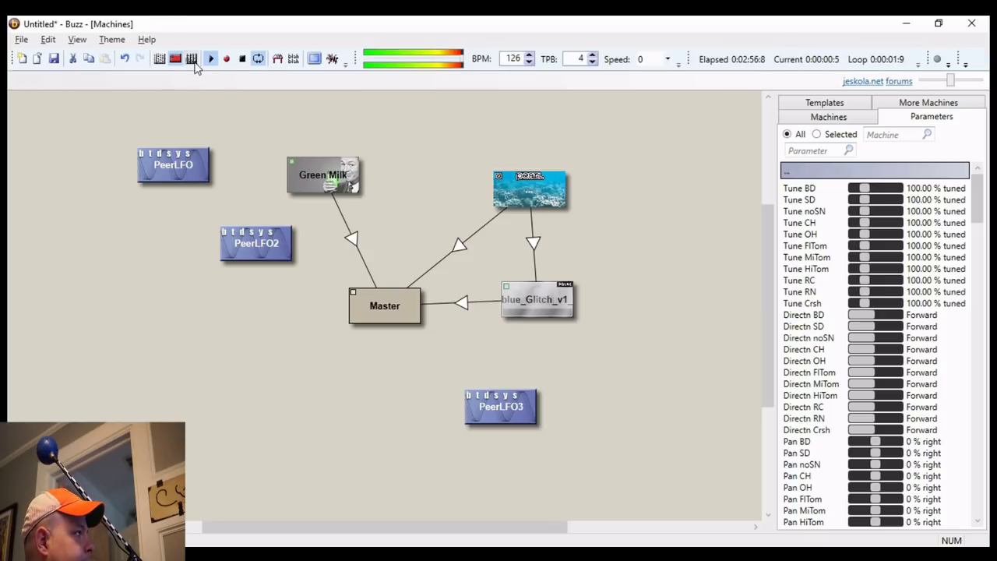
# Extend pattern 00 from row 16 down to row 64, set the loop end at 64, and stop.
pyautogui.click(191, 58)
pyautogui.click(73, 133)
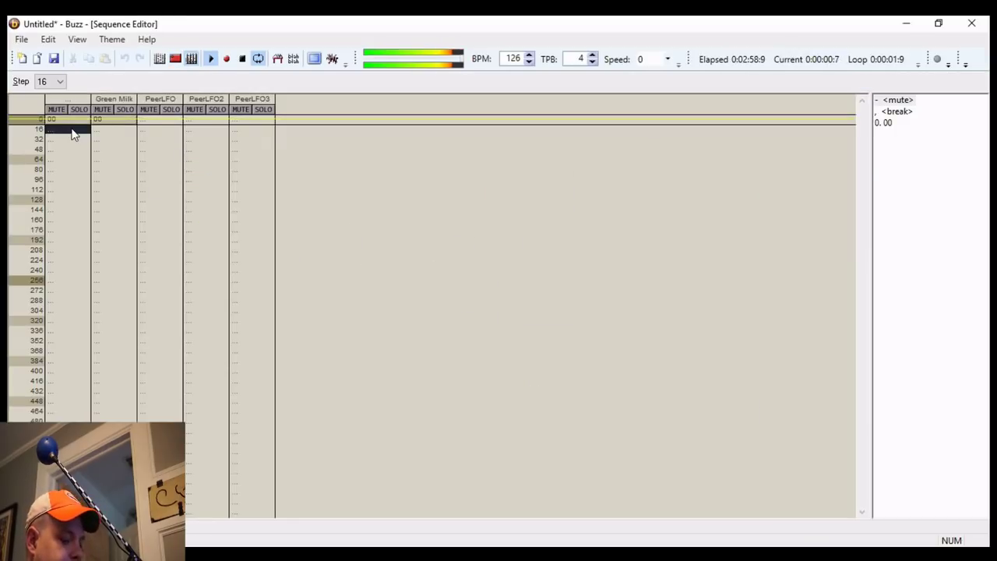
pyautogui.press('0')
pyautogui.press('0')
pyautogui.press('0')
pyautogui.press('0')
pyautogui.press('Right')
pyautogui.press('Right')
pyautogui.press('Up')
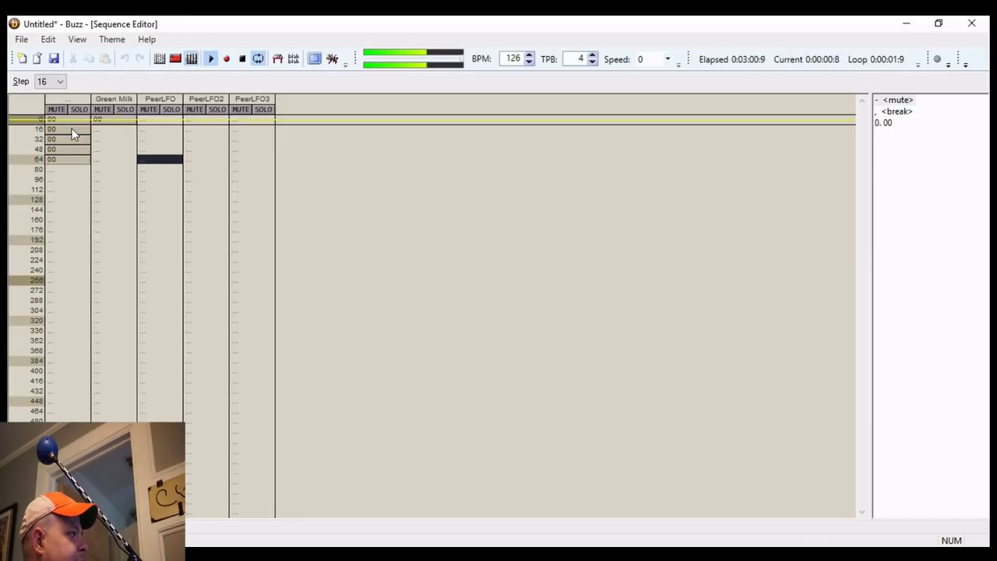
pyautogui.press('Left')
pyautogui.press('Up')
pyautogui.press('Left')
pyautogui.press('Up')
pyautogui.press('Up')
pyautogui.press('Right')
pyautogui.press('0')
pyautogui.press('0')
pyautogui.press('0')
pyautogui.press('0')
pyautogui.press('0')
pyautogui.press('0')
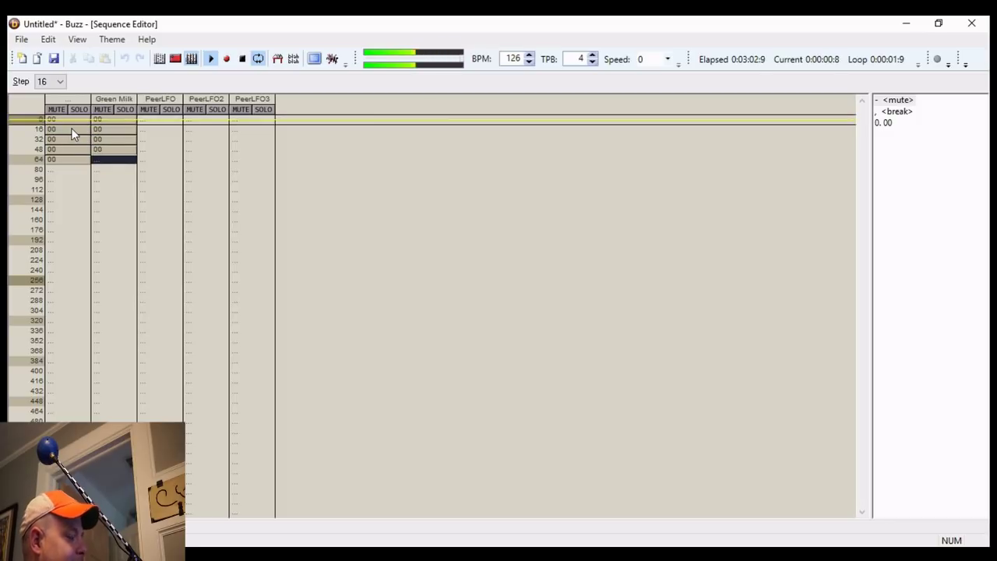
pyautogui.hotkey('ctrl', 'e')
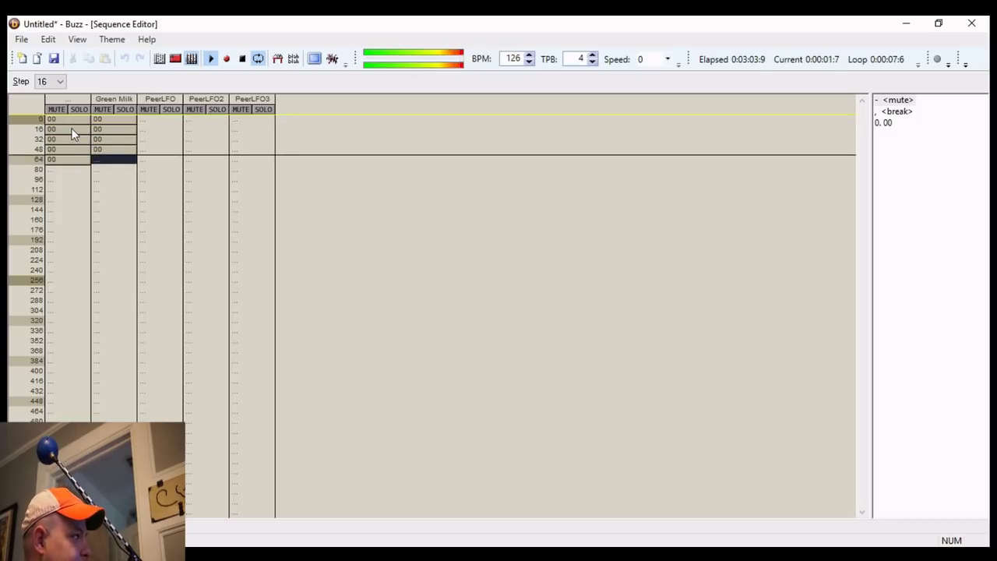
pyautogui.click(242, 60)
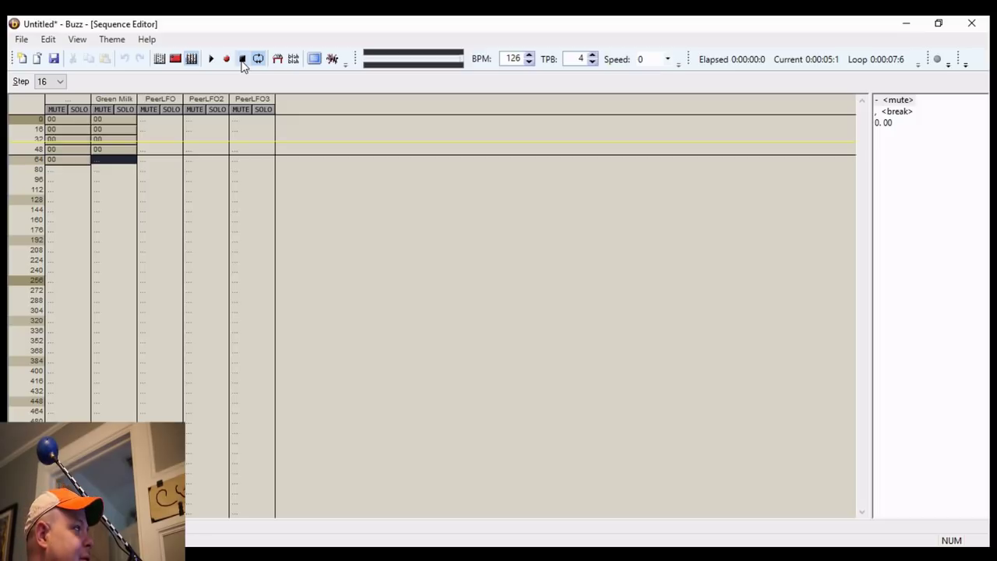
# Start playback and raise PeerLFO2's rate to 111 6/16 and PeerLFO's rate to 44 9/16.
pyautogui.click(210, 59)
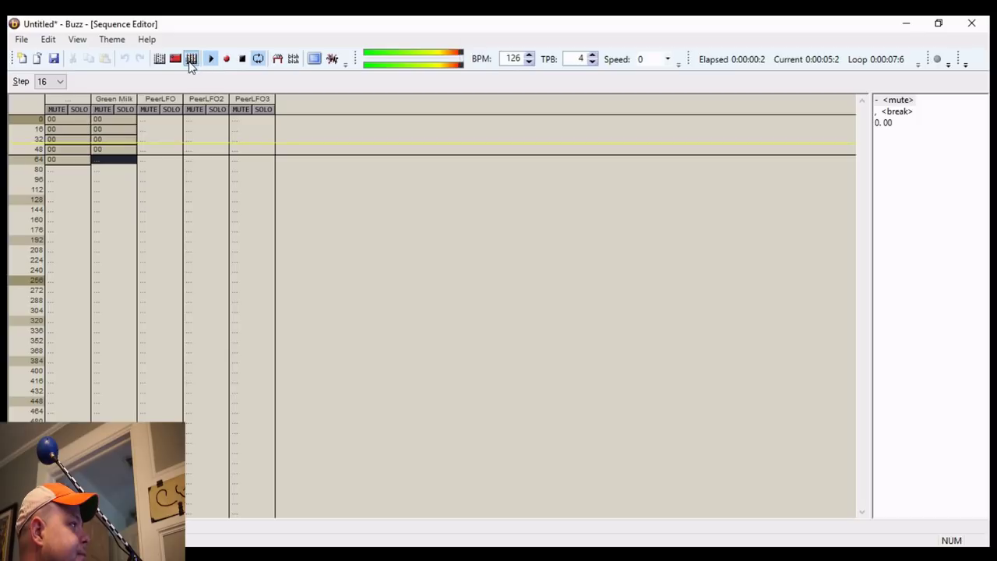
pyautogui.click(159, 58)
pyautogui.click(175, 58)
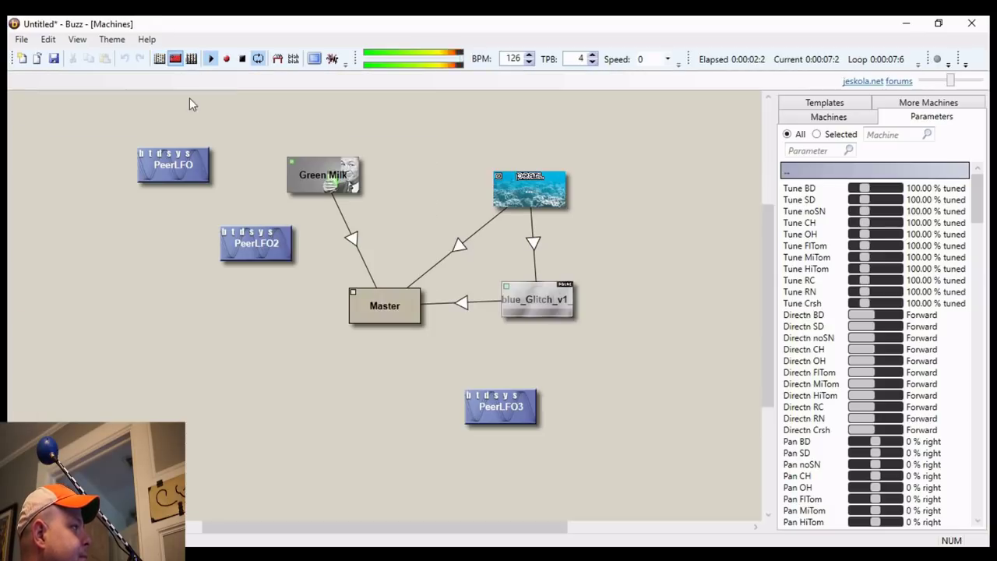
pyautogui.doubleClick(257, 243)
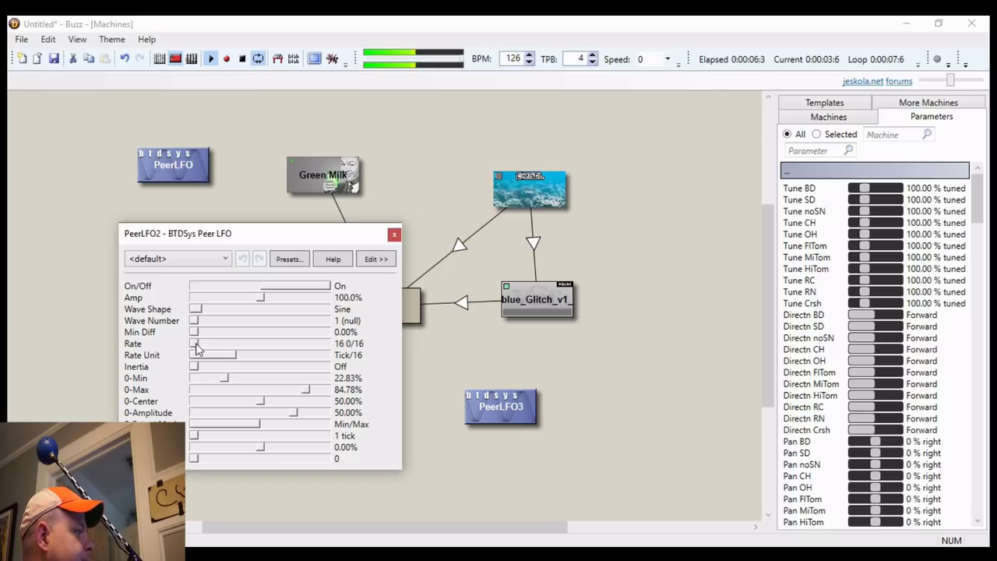
pyautogui.moveTo(196, 343); pyautogui.dragTo(198, 348)
pyautogui.doubleClick(183, 165)
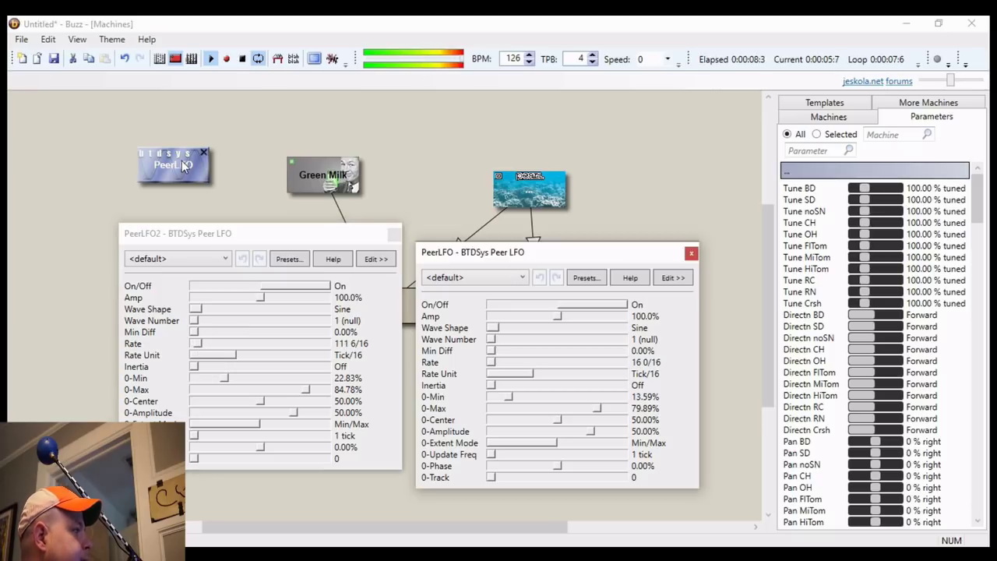
pyautogui.moveTo(491, 362); pyautogui.dragTo(490, 363)
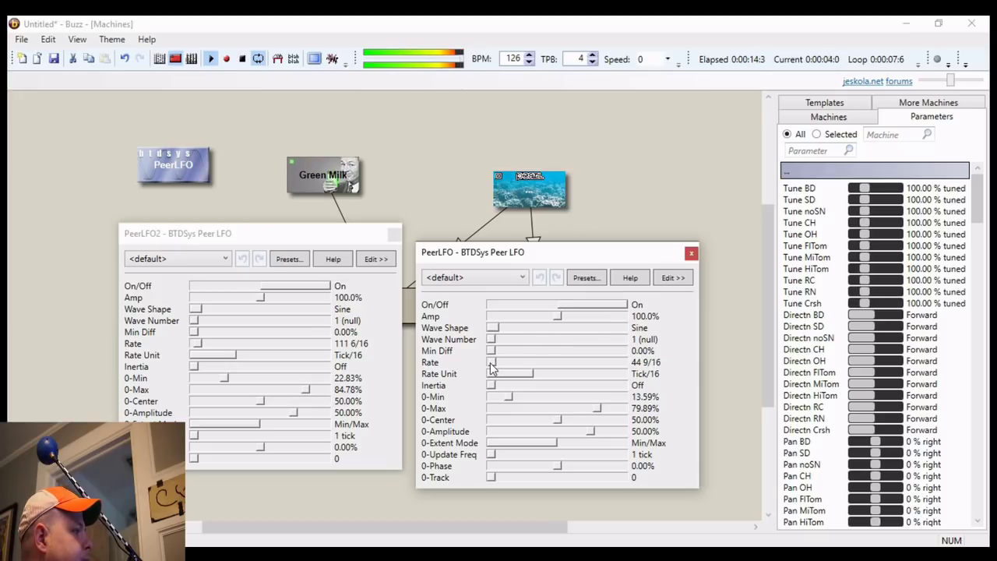
pyautogui.click(690, 254)
pyautogui.click(394, 232)
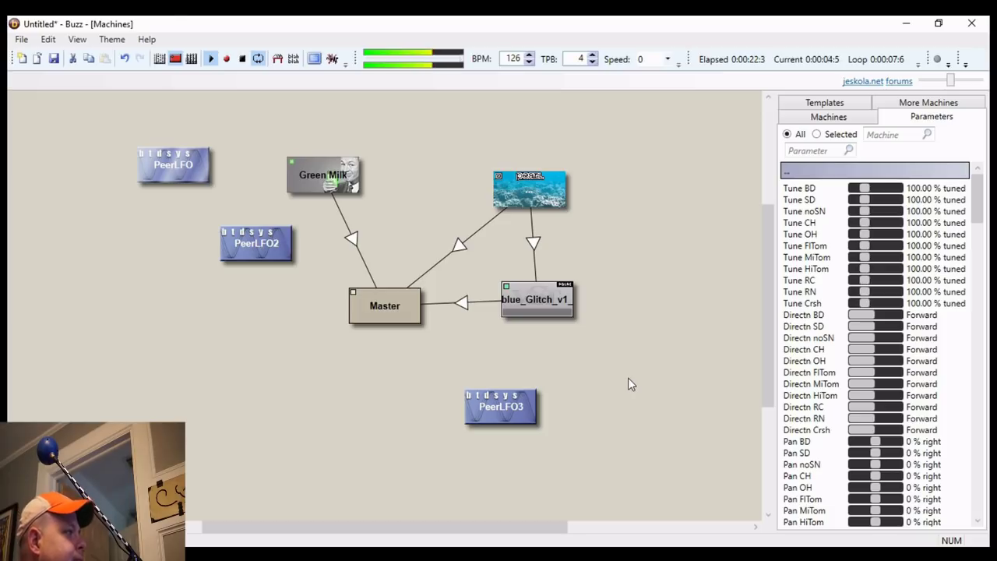
# Halt playback with the toolbar Stop button.
pyautogui.click(242, 59)
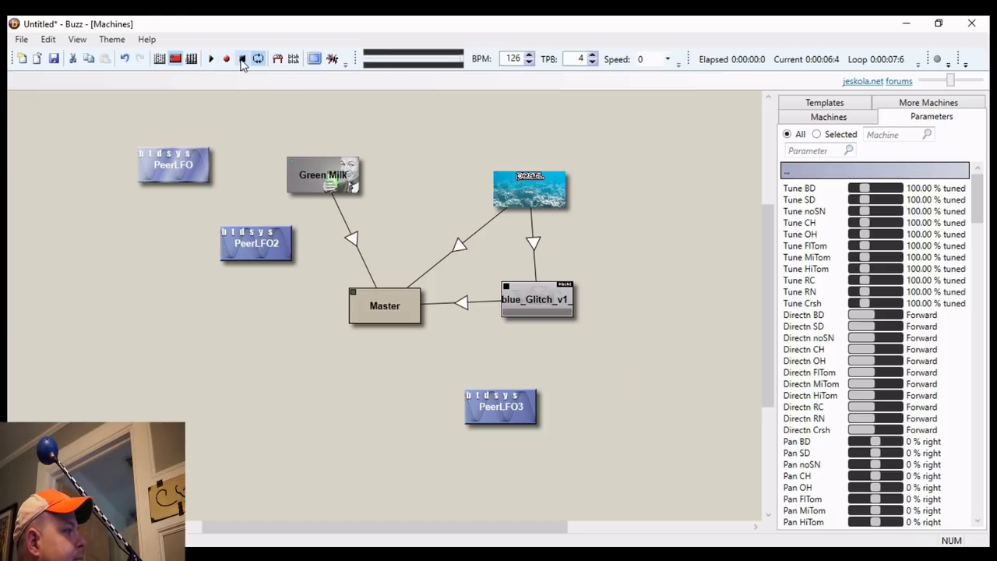